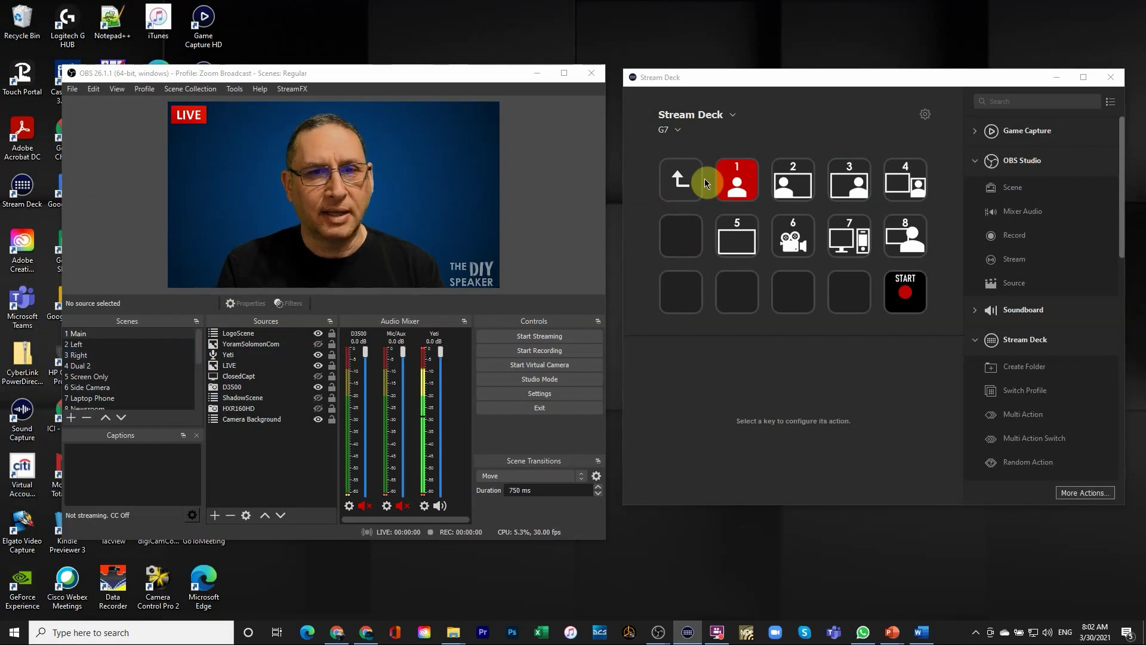
# Step: Open the Camera Background scene and preview its Formula, Virtual Office and BackWood sources one at a time, hiding each again
pyautogui.scroll(-1, 149, 374)
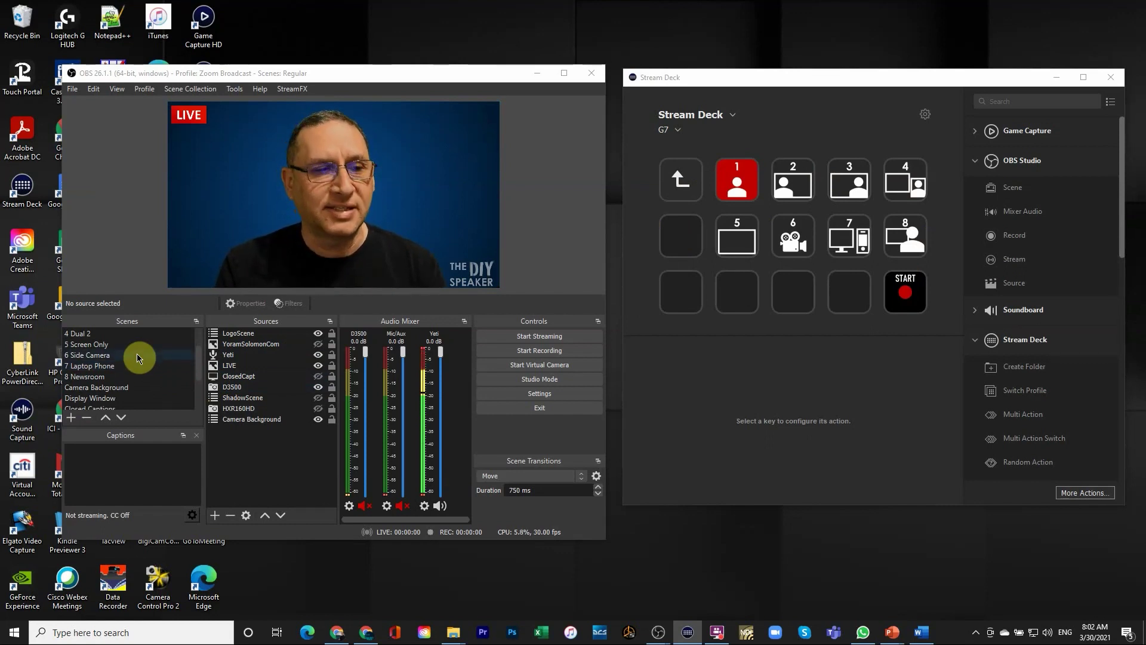
pyautogui.scroll(-1, 146, 373)
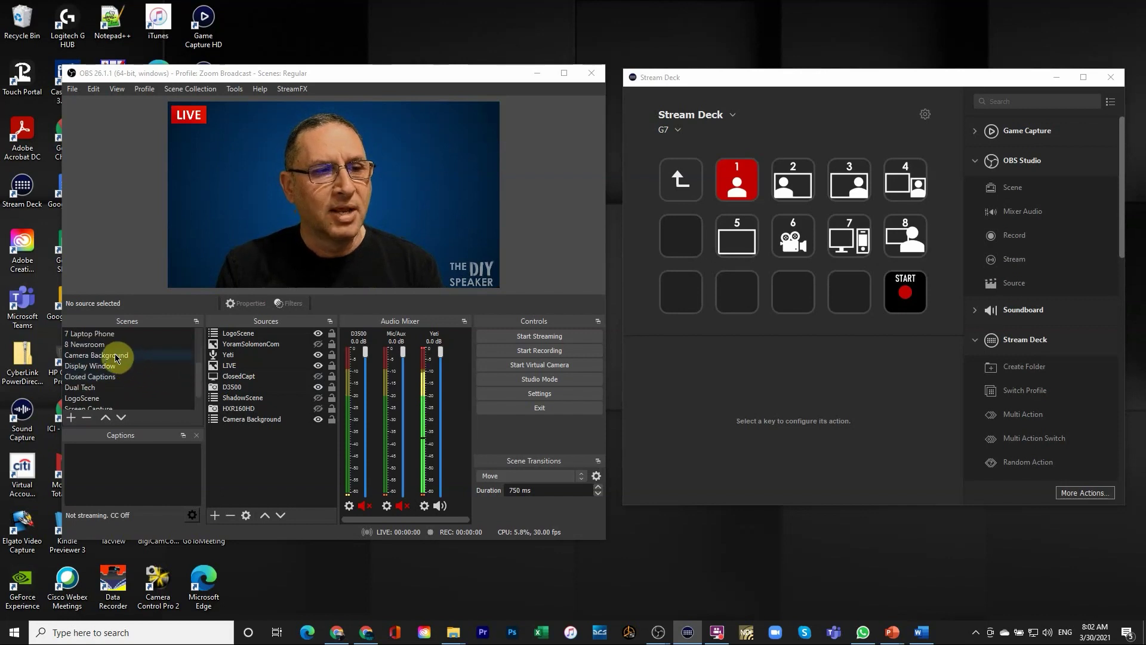
pyautogui.click(114, 354)
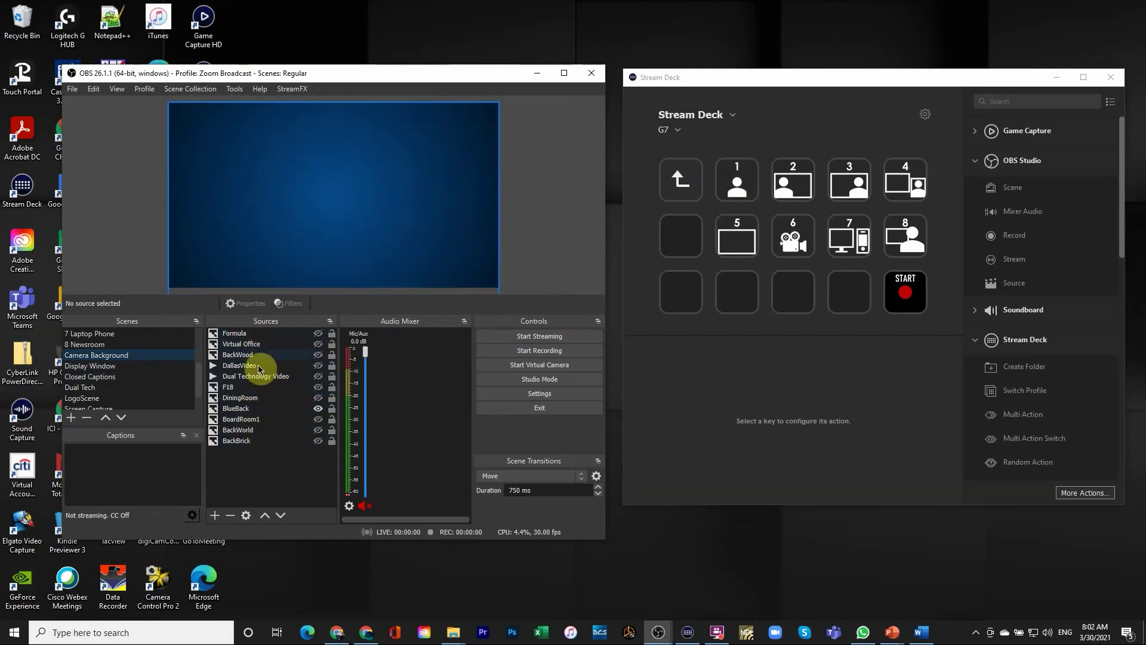
pyautogui.click(319, 337)
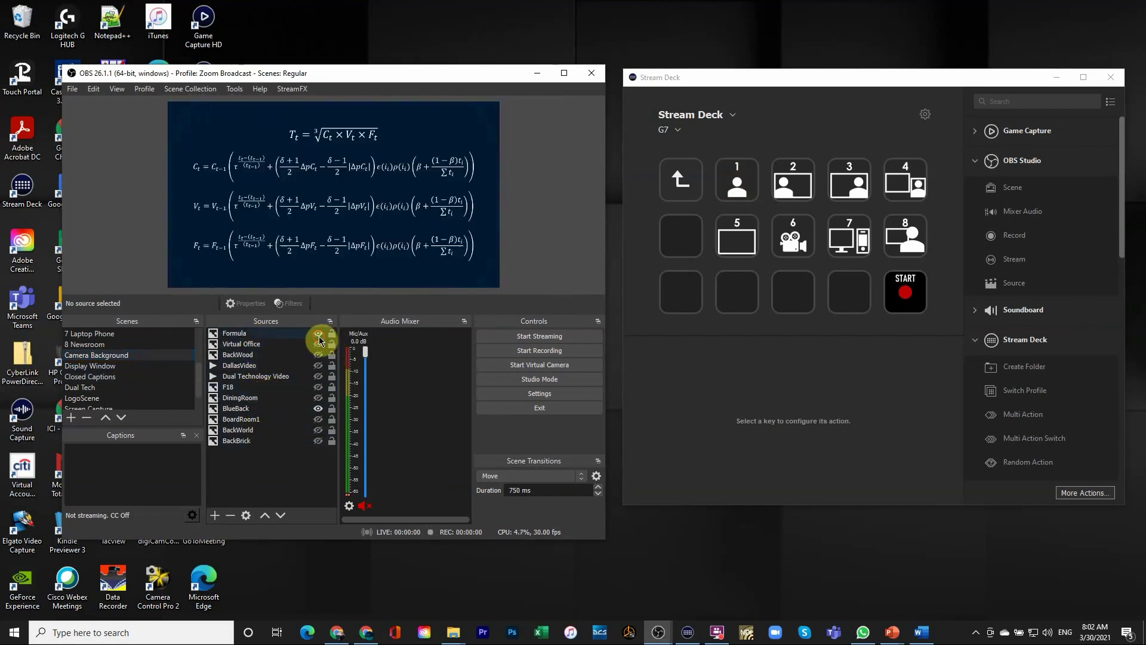
pyautogui.click(318, 338)
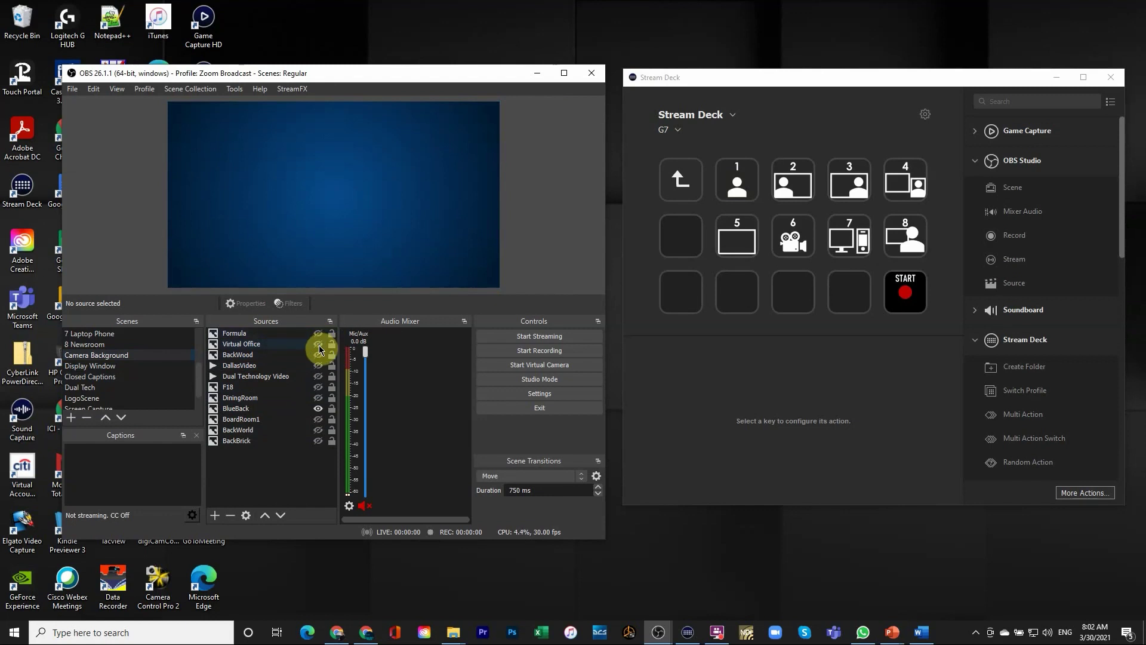
pyautogui.click(320, 347)
pyautogui.click(319, 346)
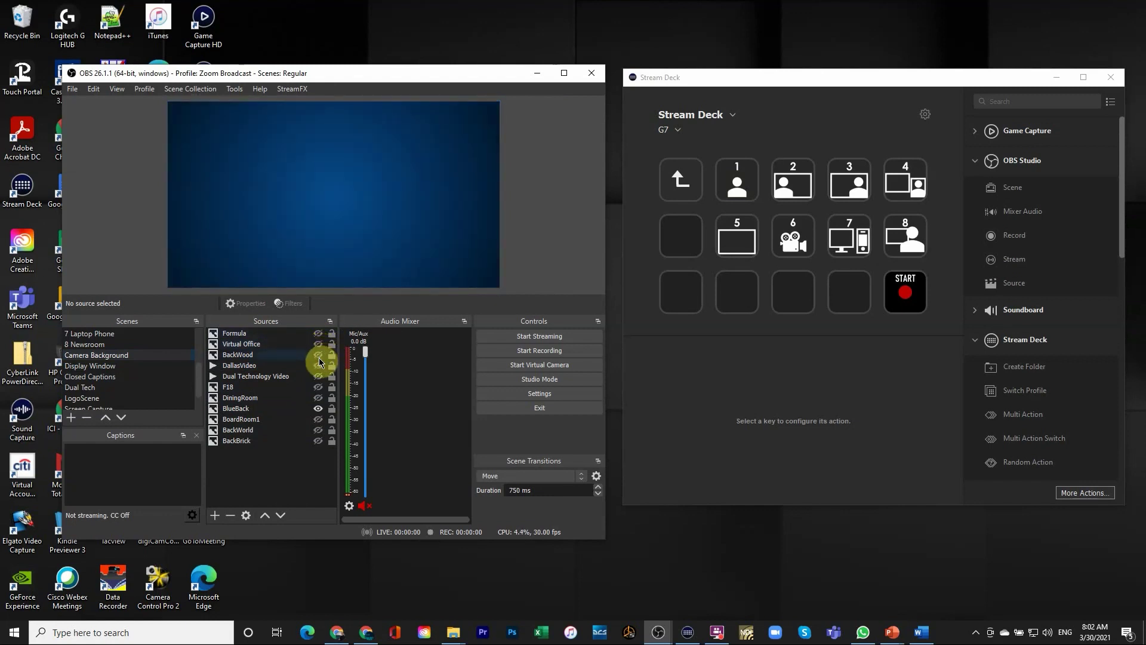
pyautogui.click(319, 356)
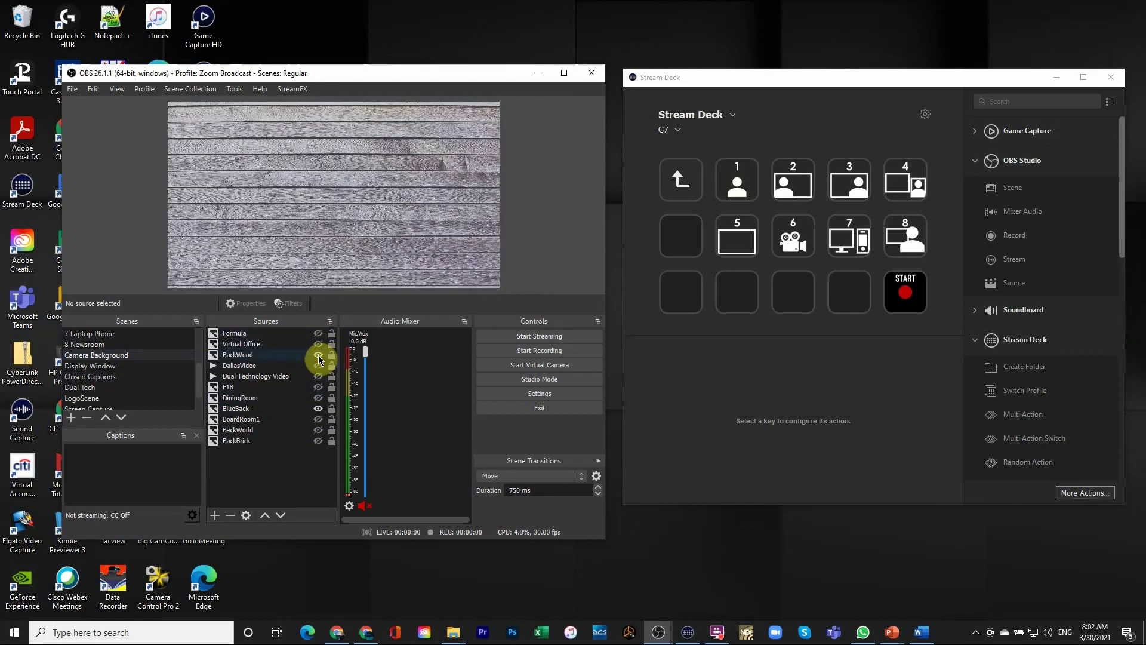
pyautogui.click(319, 356)
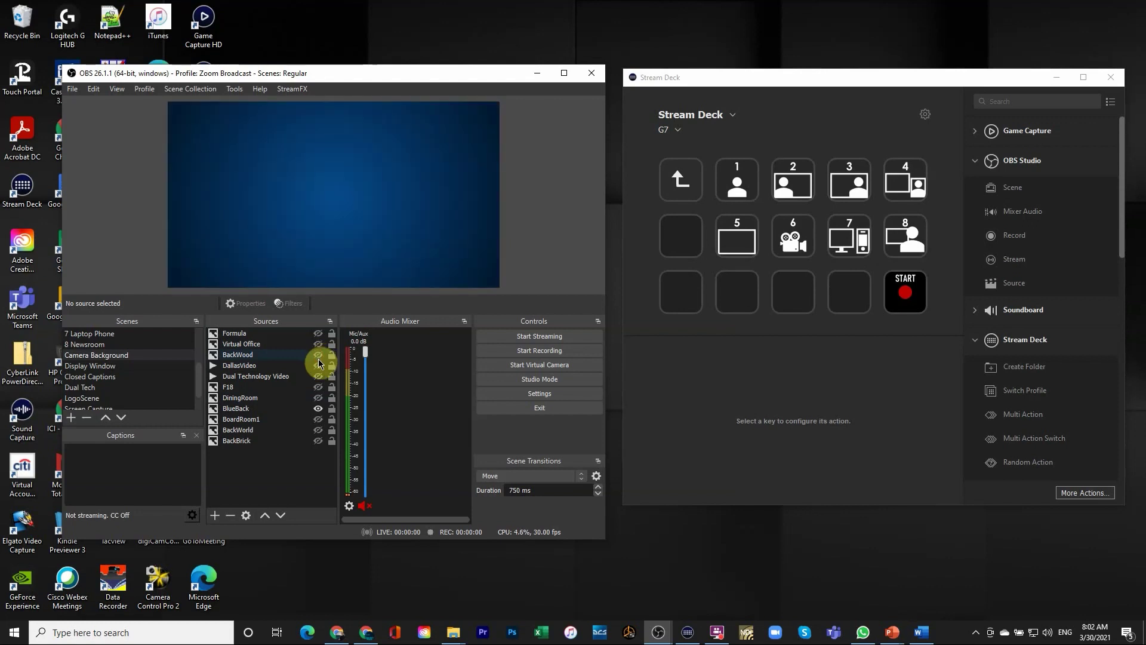
# Step: Show and hide the DallasVideo, F18 and DiningRoom background sources in turn to preview them
pyautogui.click(319, 366)
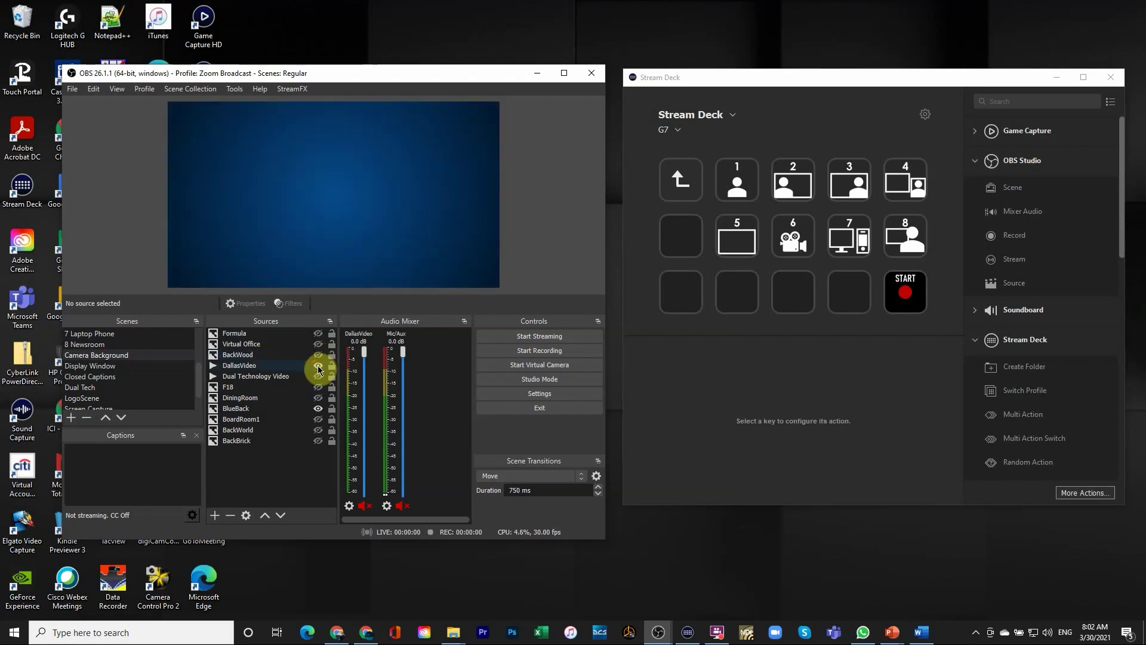
pyautogui.click(317, 365)
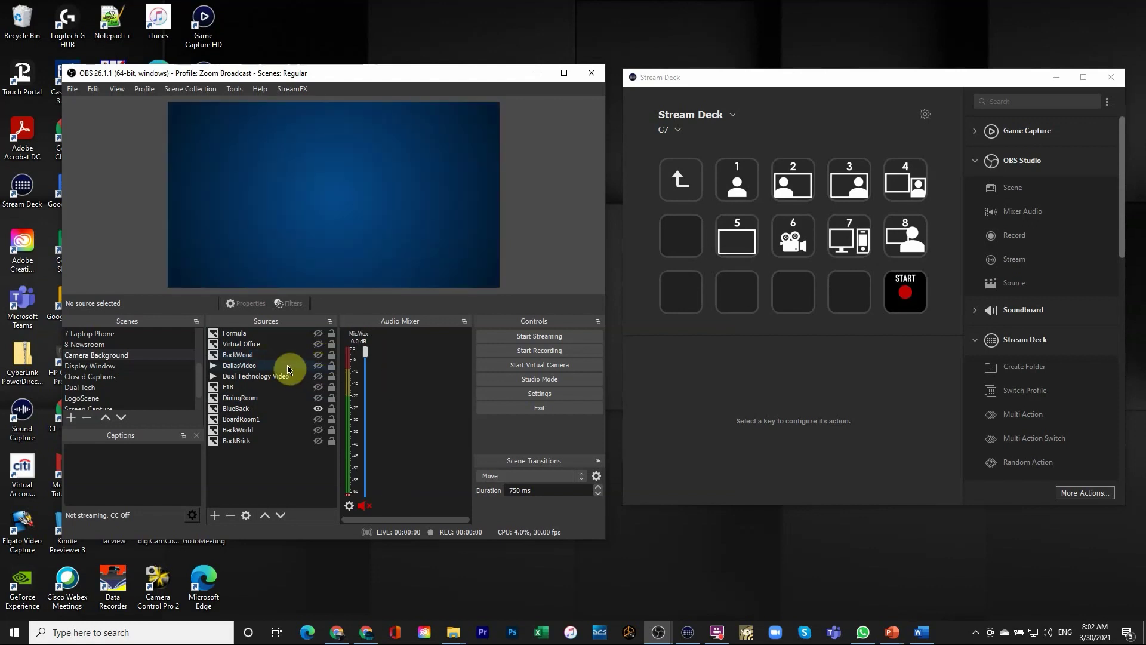
pyautogui.click(318, 389)
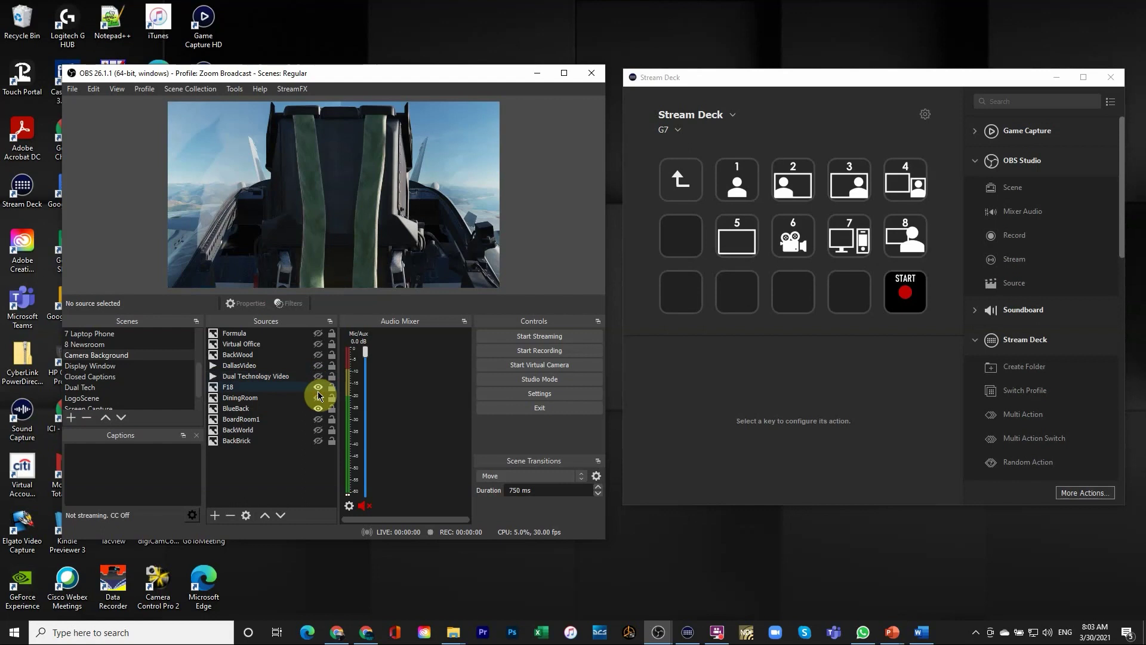
pyautogui.click(318, 388)
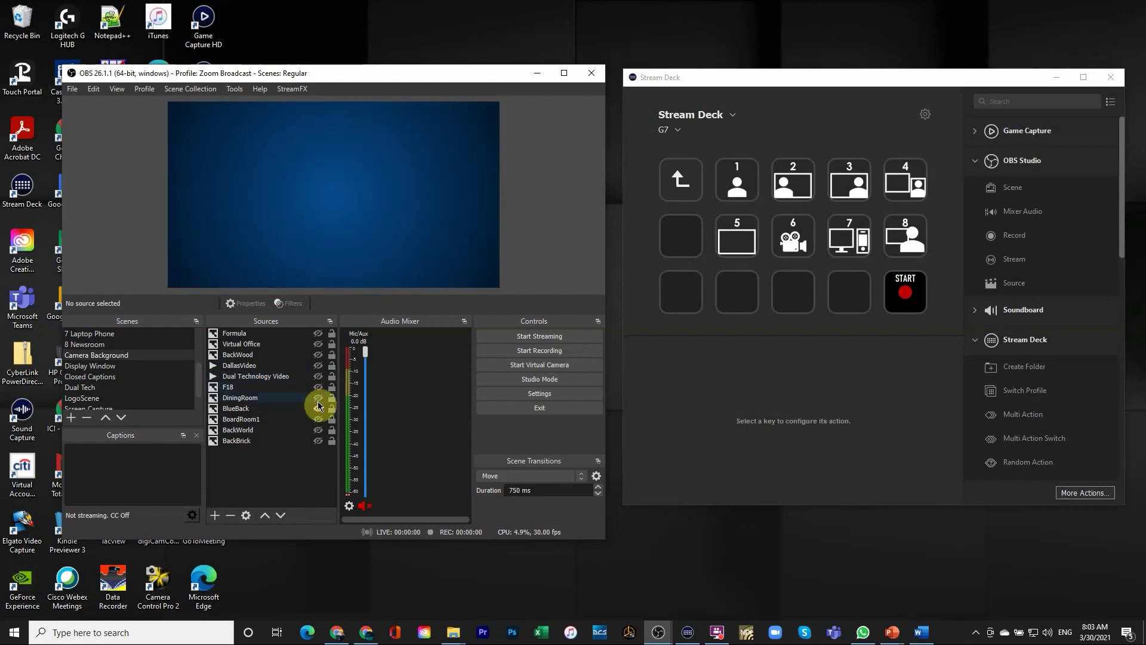
pyautogui.click(318, 399)
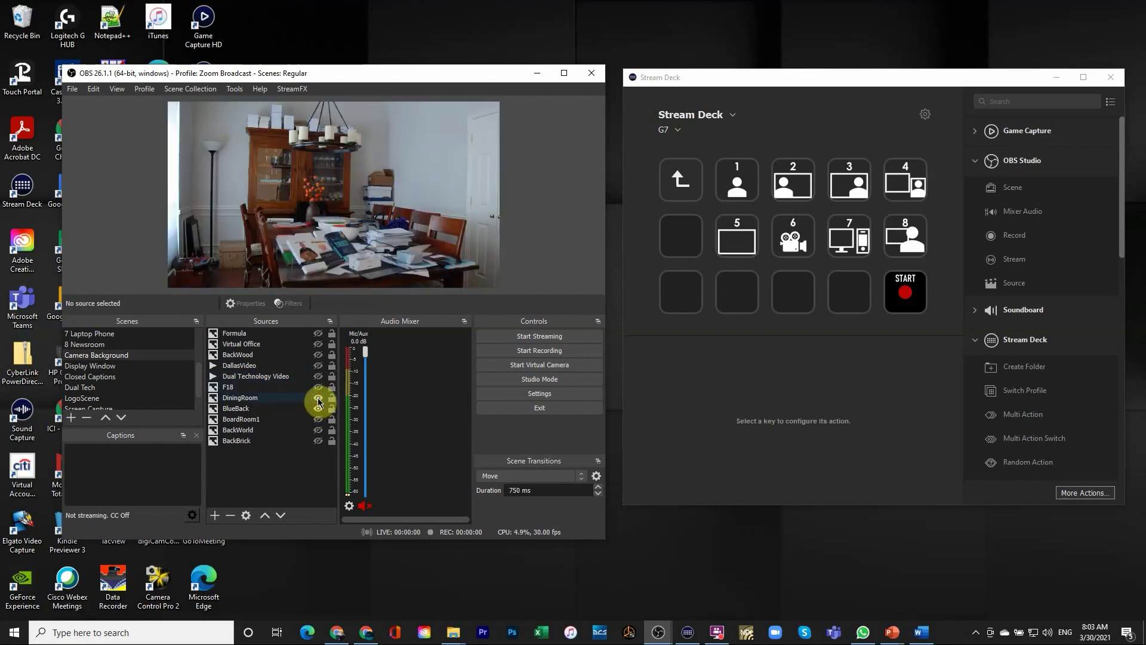
pyautogui.click(318, 399)
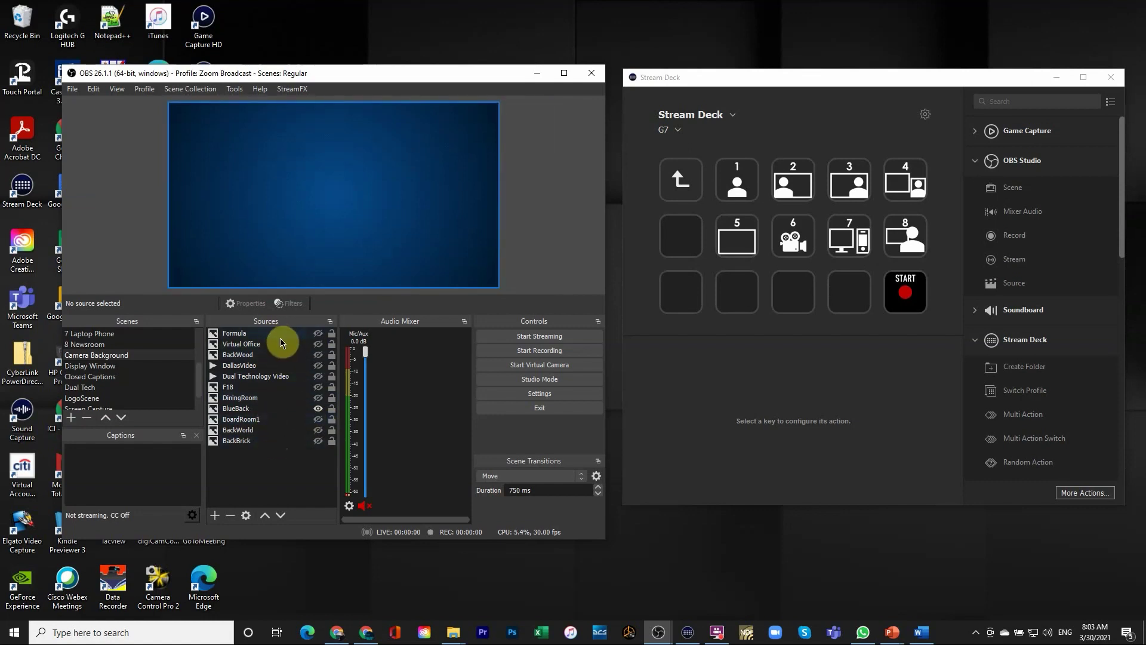
# Step: Select the Formula source, and briefly show the Dual Technology Video background before hiding it again
pyautogui.click(239, 334)
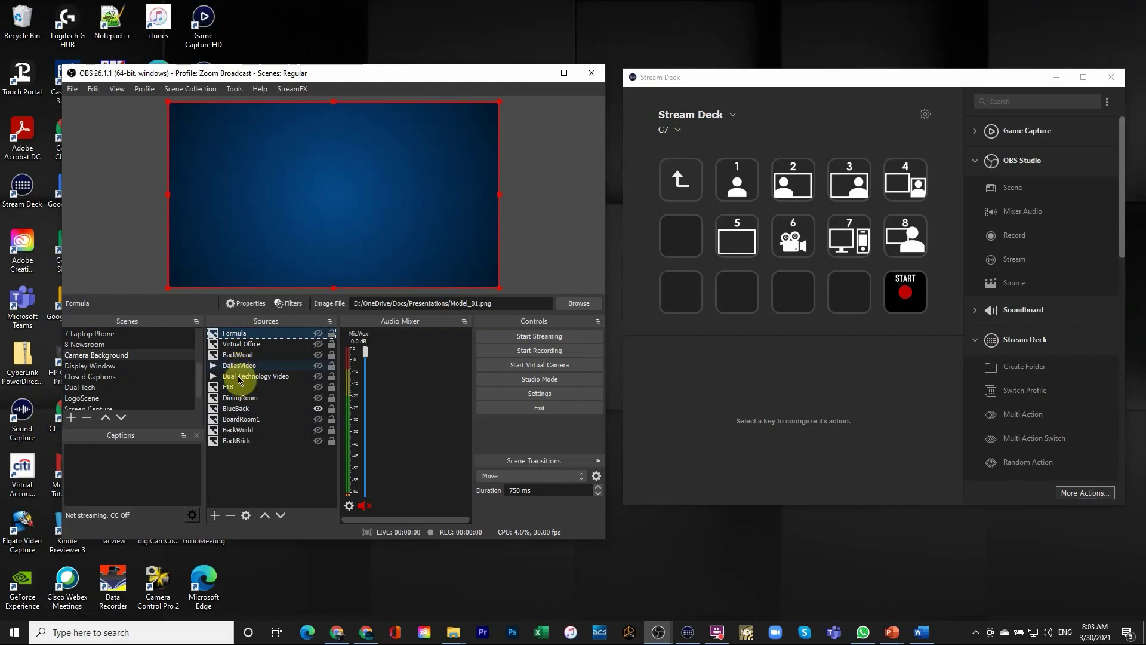
pyautogui.click(318, 377)
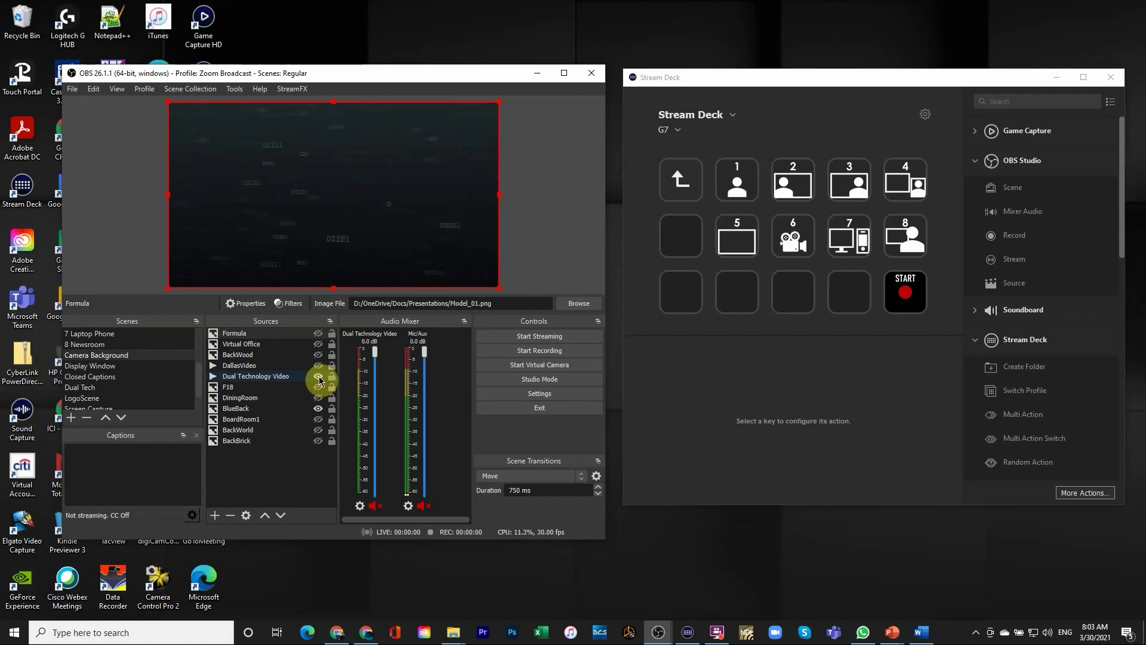
pyautogui.click(318, 377)
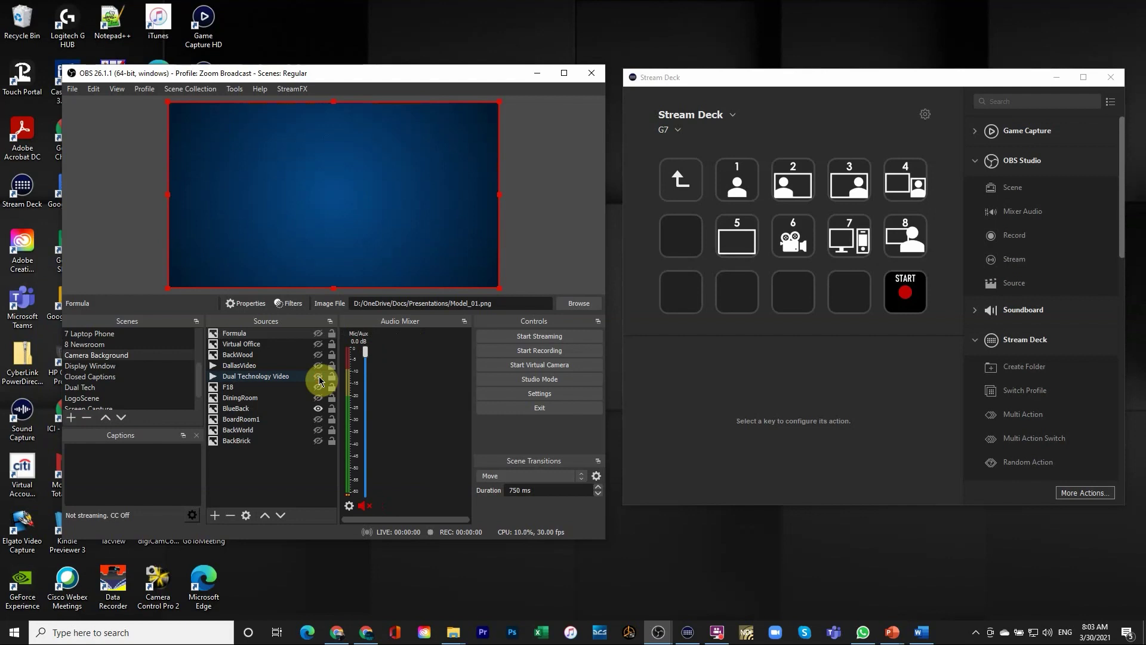
# Step: Inspect the sources of the Display Window, Closed Captions and Dual Tech scenes in turn
pyautogui.click(97, 367)
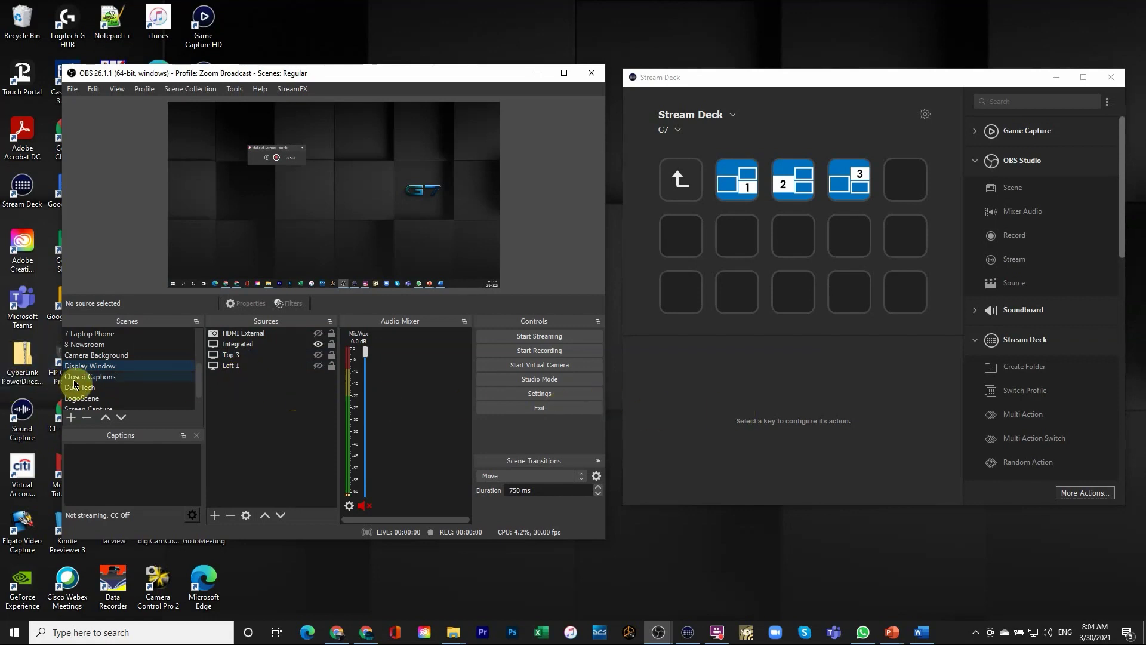
pyautogui.click(73, 380)
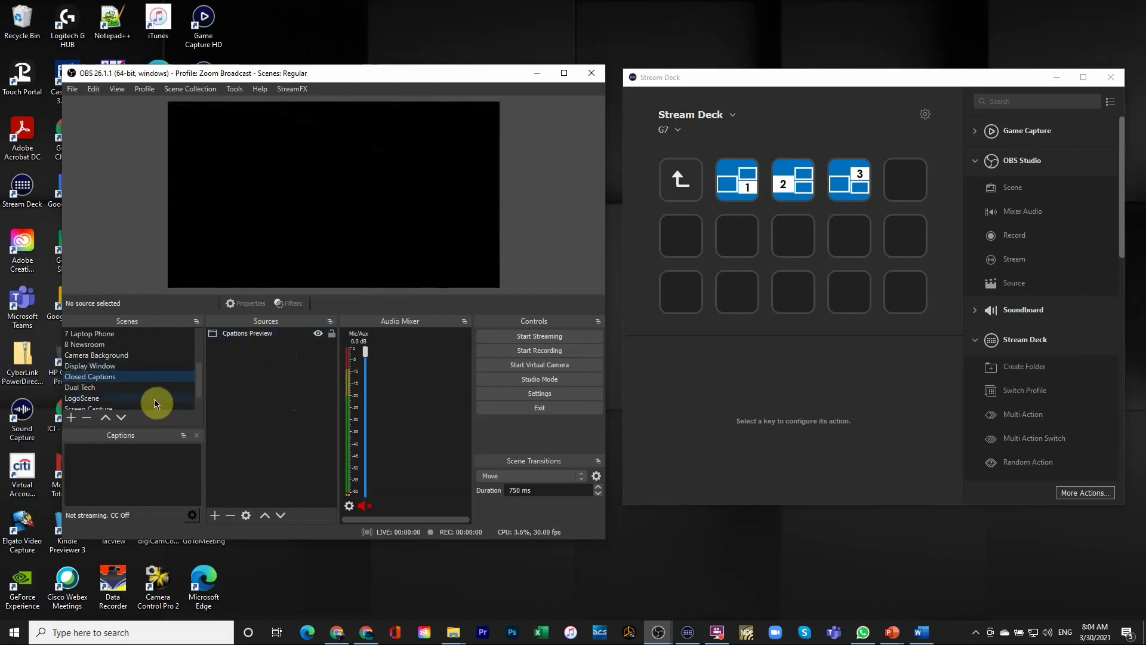
pyautogui.scroll(-1, 154, 399)
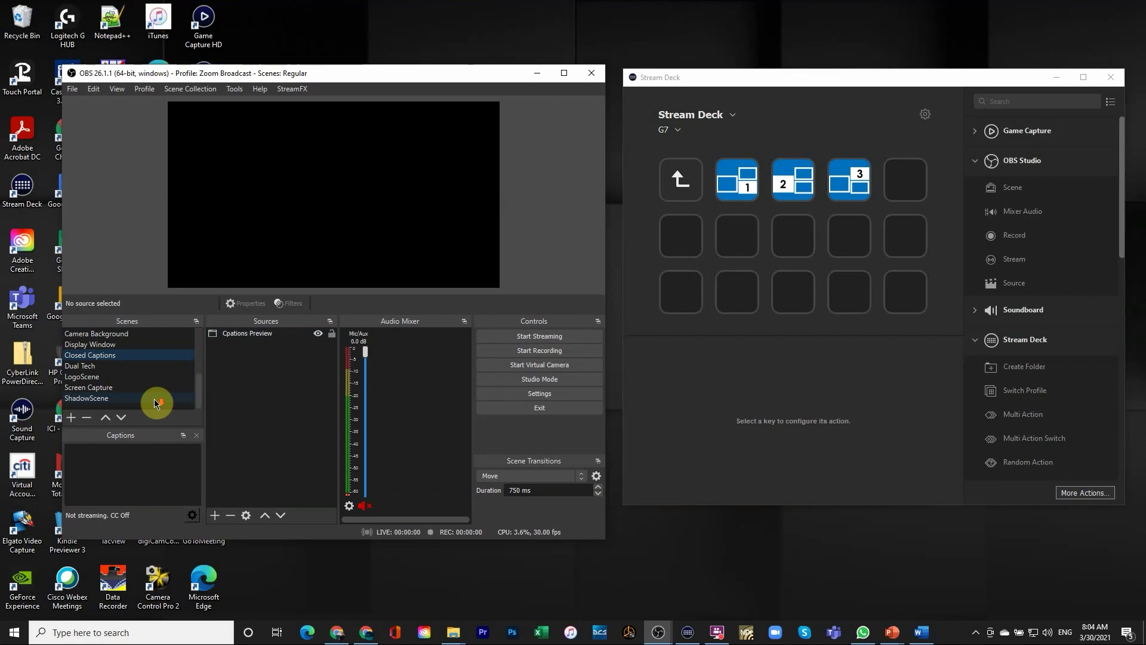
pyautogui.click(139, 366)
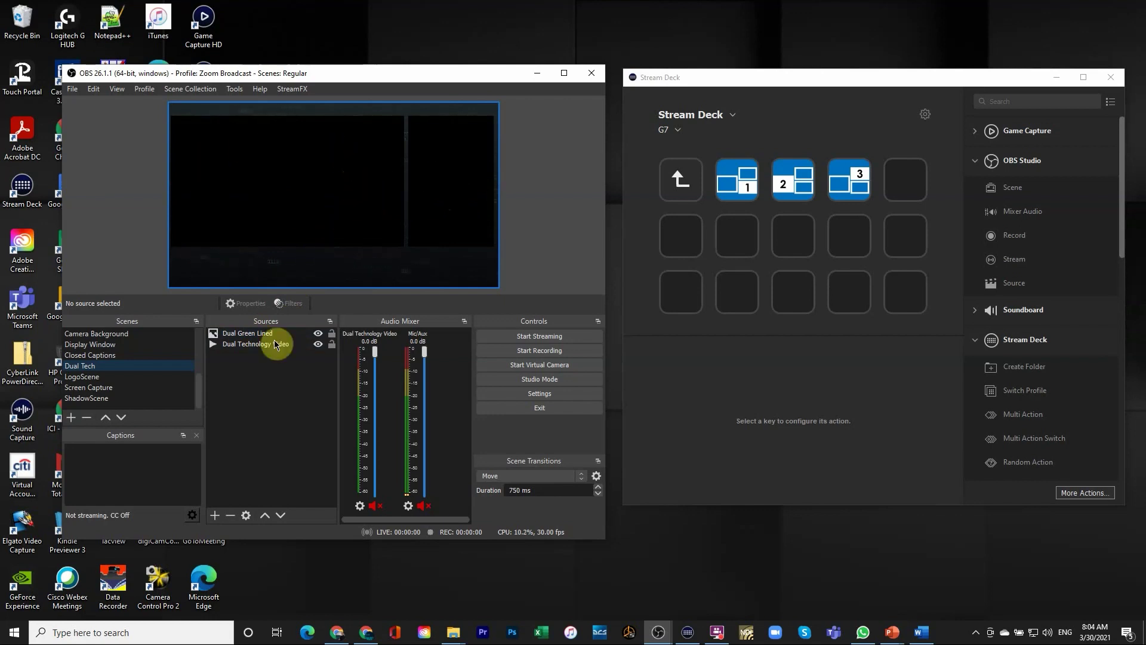
# Step: Open LogoScene, hide the DIY Logo source and preview the SMU logo, leaving it hidden
pyautogui.click(93, 378)
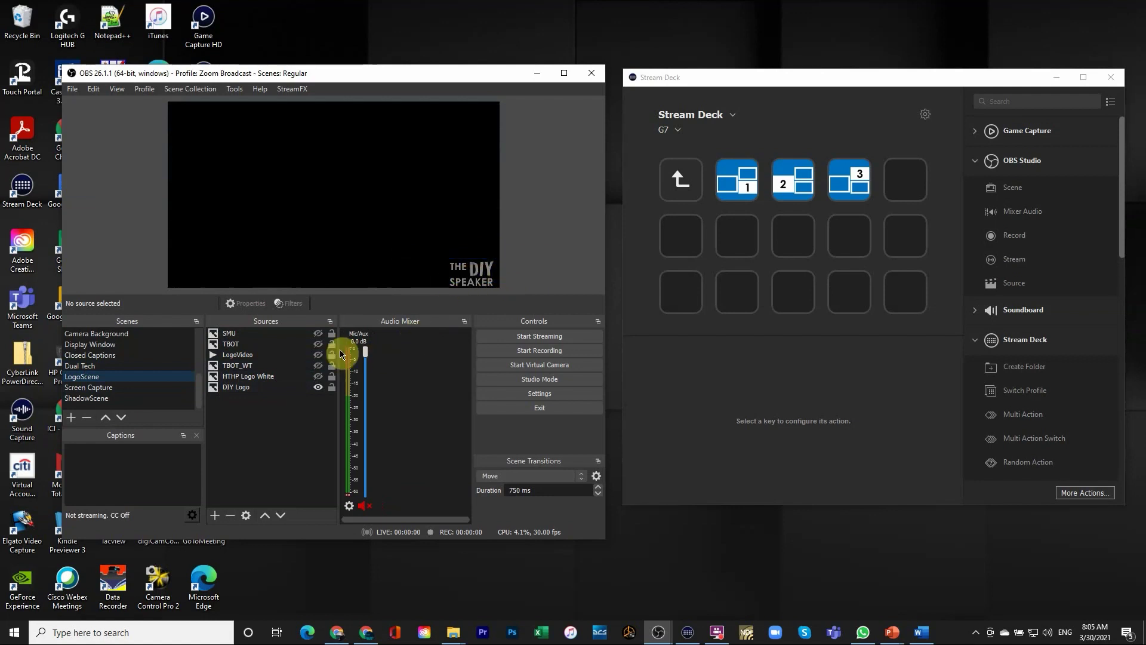
pyautogui.click(318, 333)
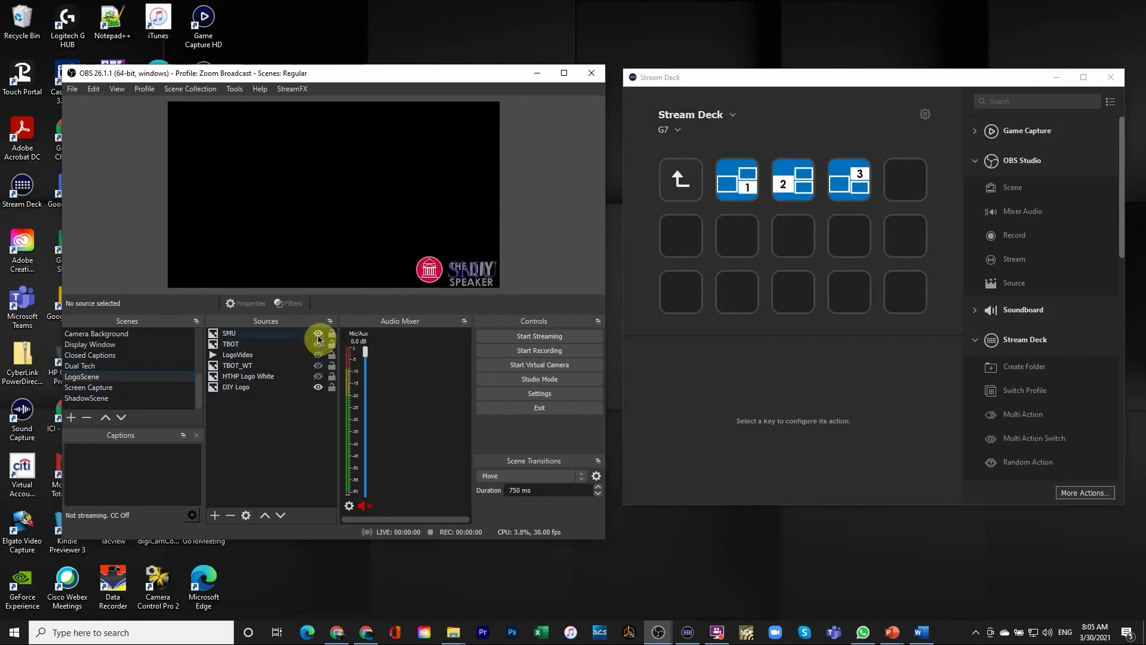
pyautogui.click(318, 334)
pyautogui.click(319, 387)
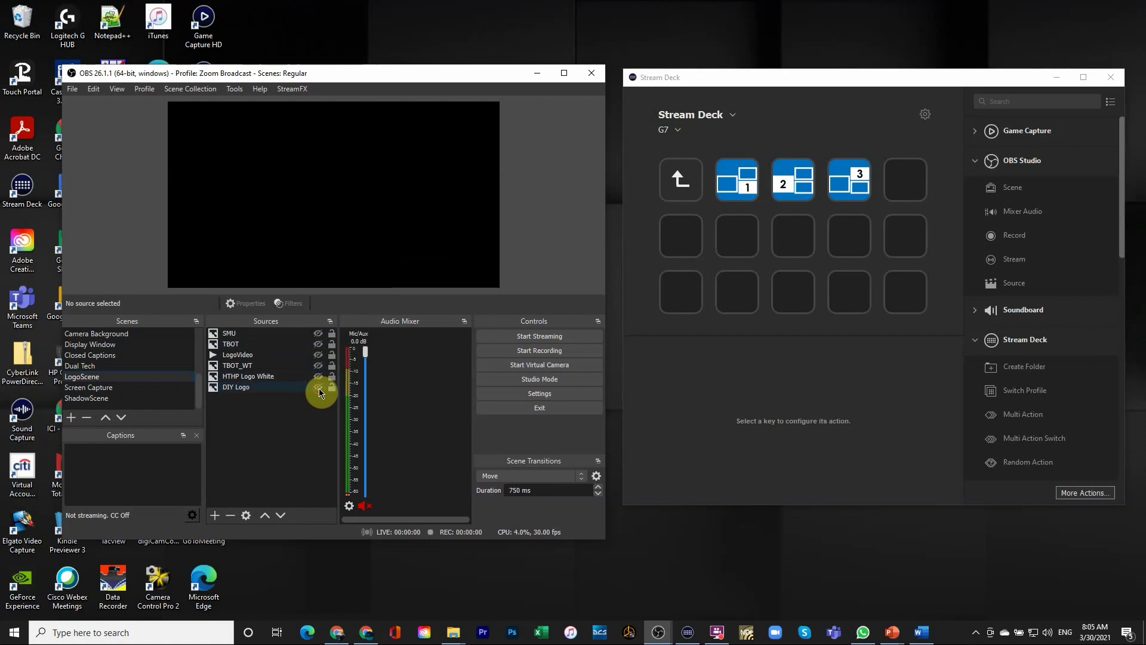
pyautogui.click(318, 333)
pyautogui.click(318, 334)
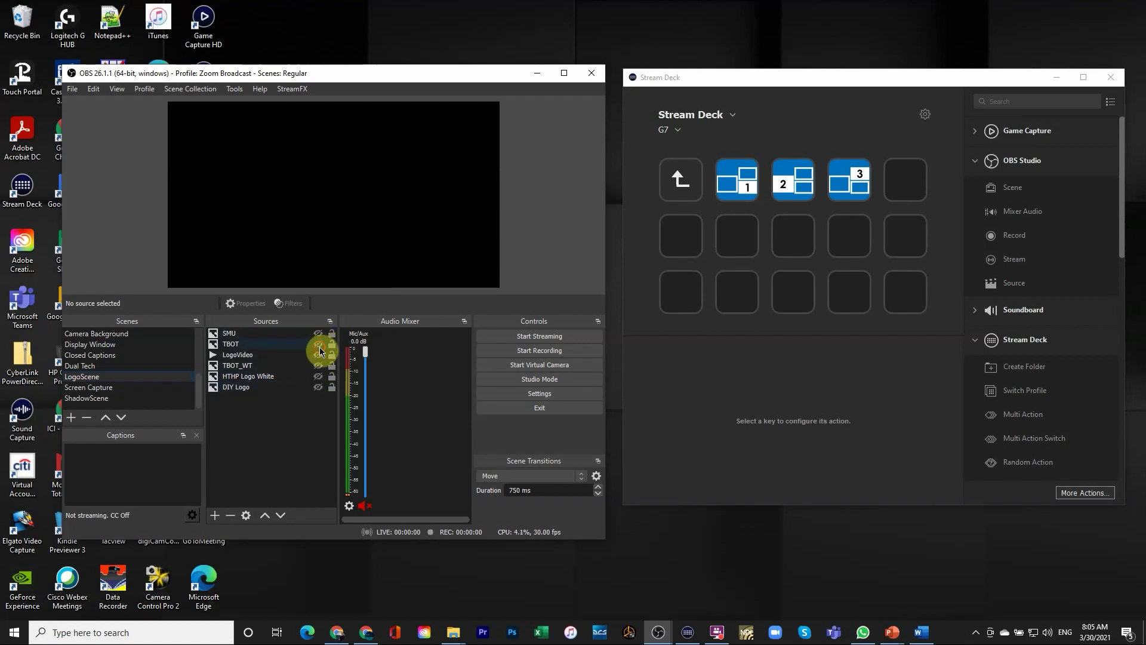
# Step: Preview the TBOT, LogoVideo and TBOT_WT logos one at a time in LogoScene, hiding each again
pyautogui.click(318, 344)
pyautogui.click(318, 344)
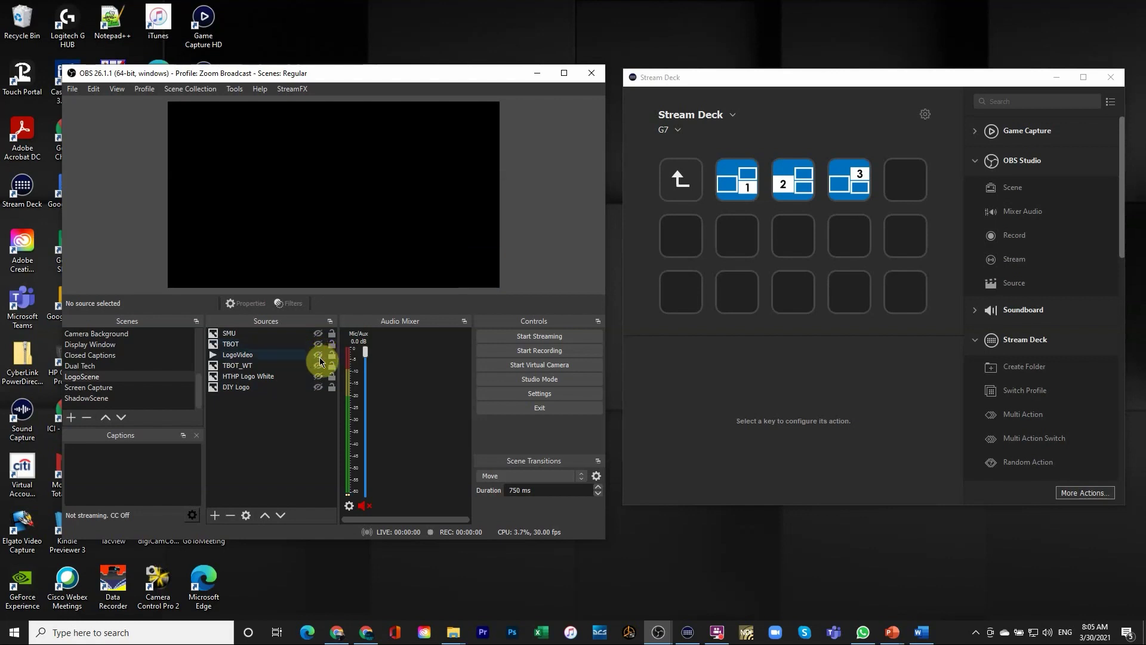
pyautogui.click(319, 355)
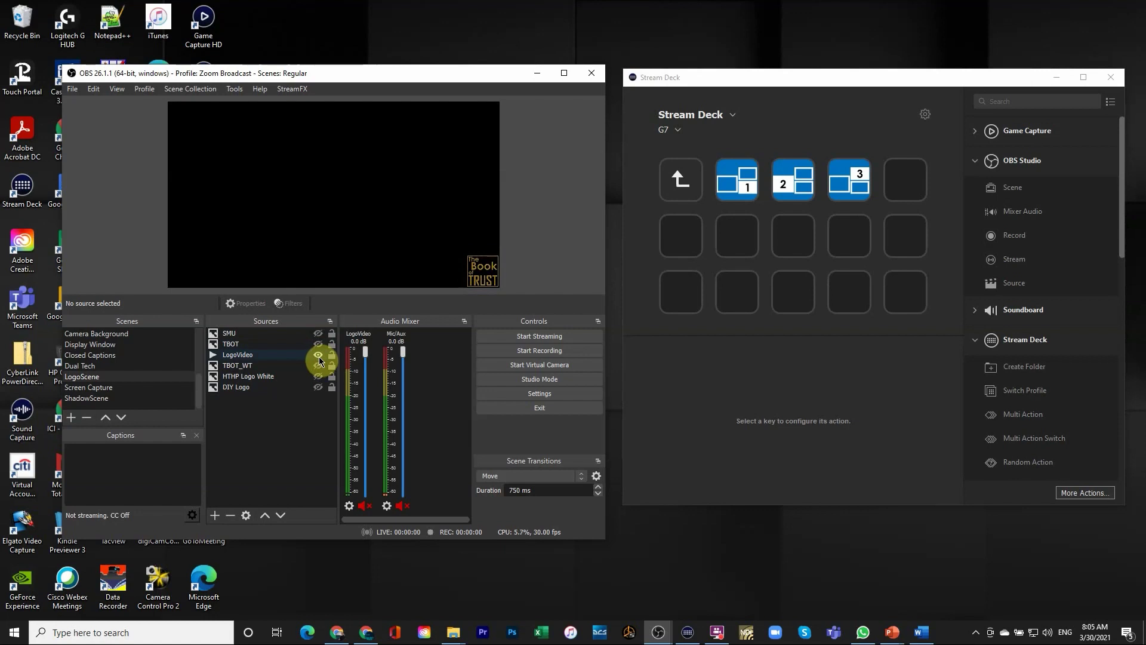
pyautogui.click(318, 355)
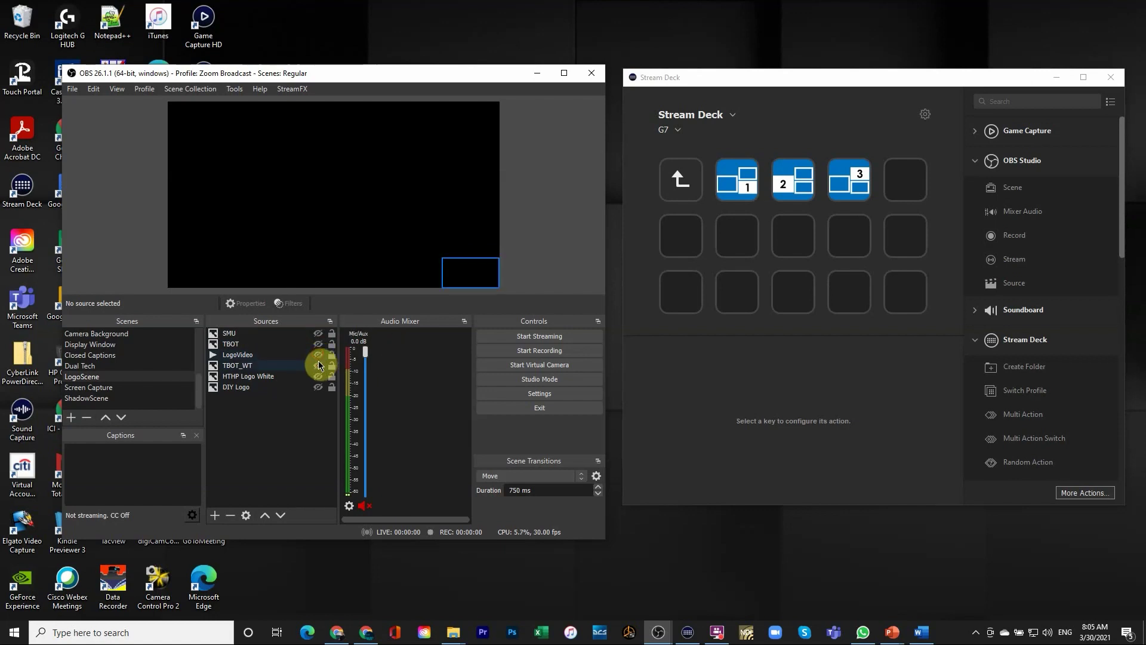
pyautogui.click(319, 369)
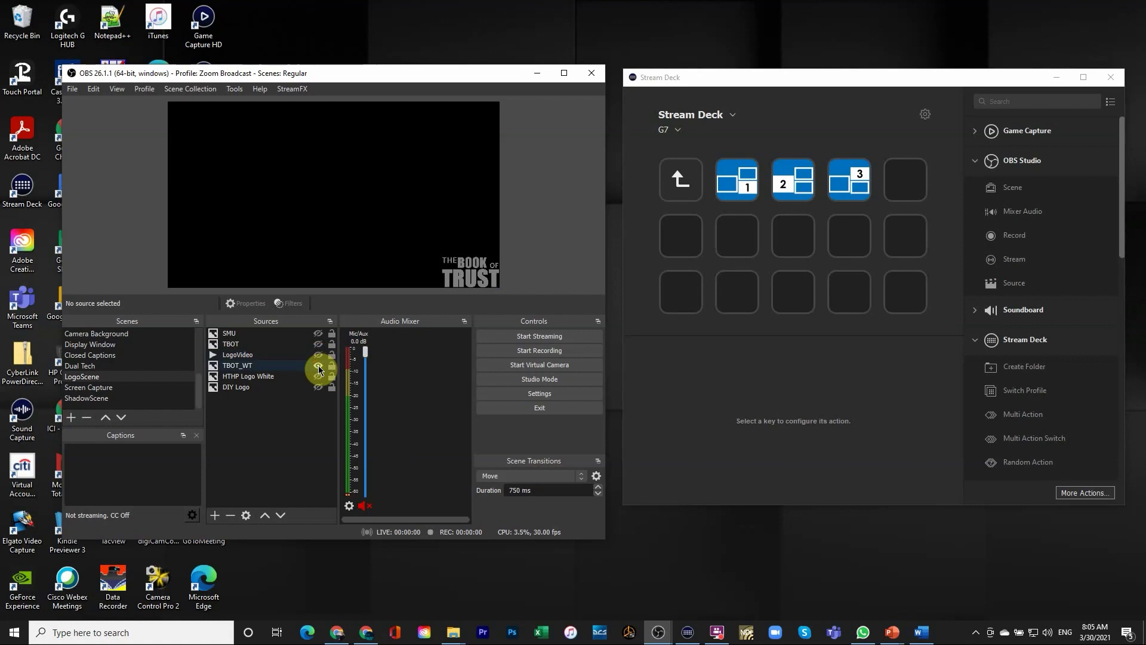
pyautogui.click(318, 366)
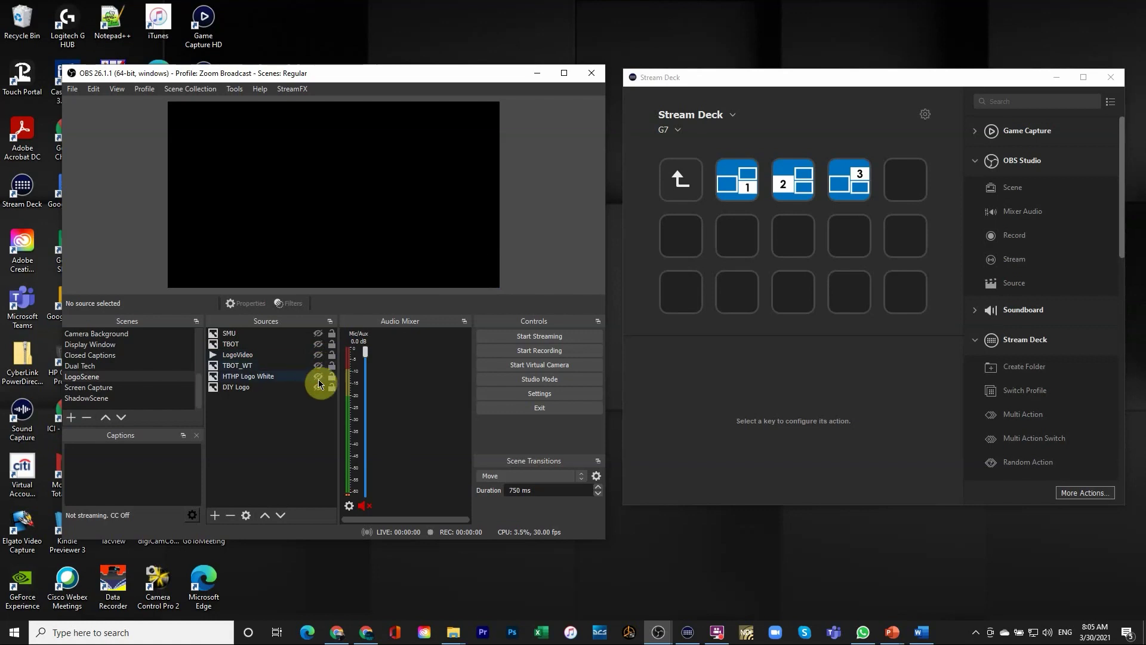
# Step: Preview the HTHP Logo White source, hide it again and make DIY Logo the visible logo
pyautogui.click(318, 378)
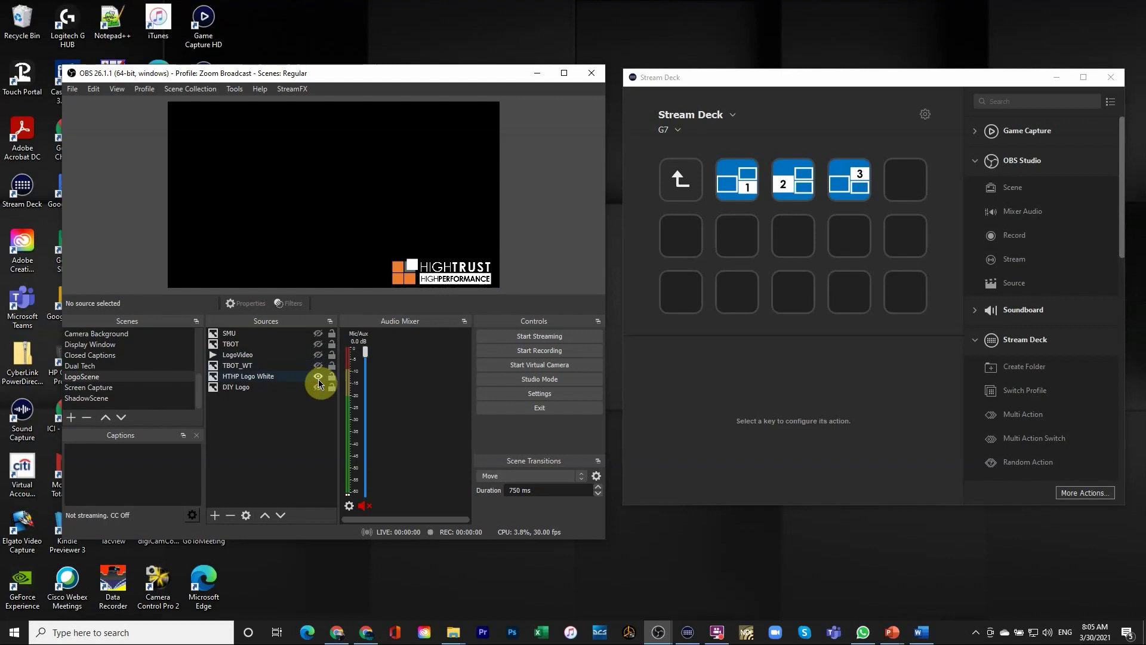
pyautogui.click(319, 377)
pyautogui.click(319, 388)
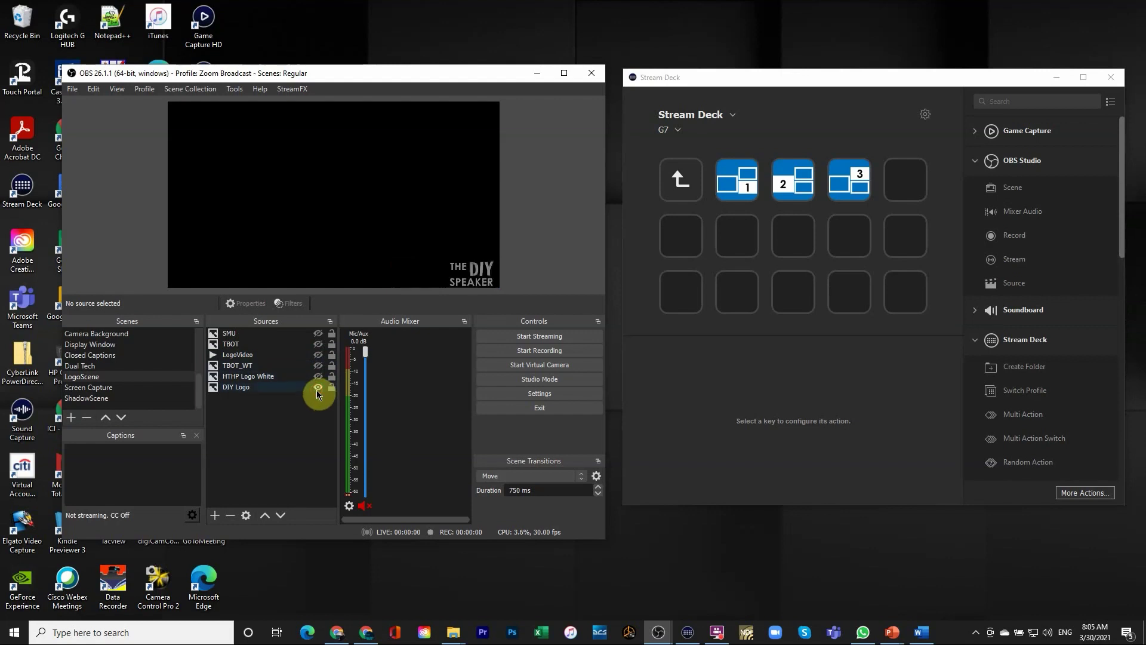
# Step: Inspect the sources of the Screen Capture and ShadowScene scenes, then return to the start of the scene list
pyautogui.click(108, 389)
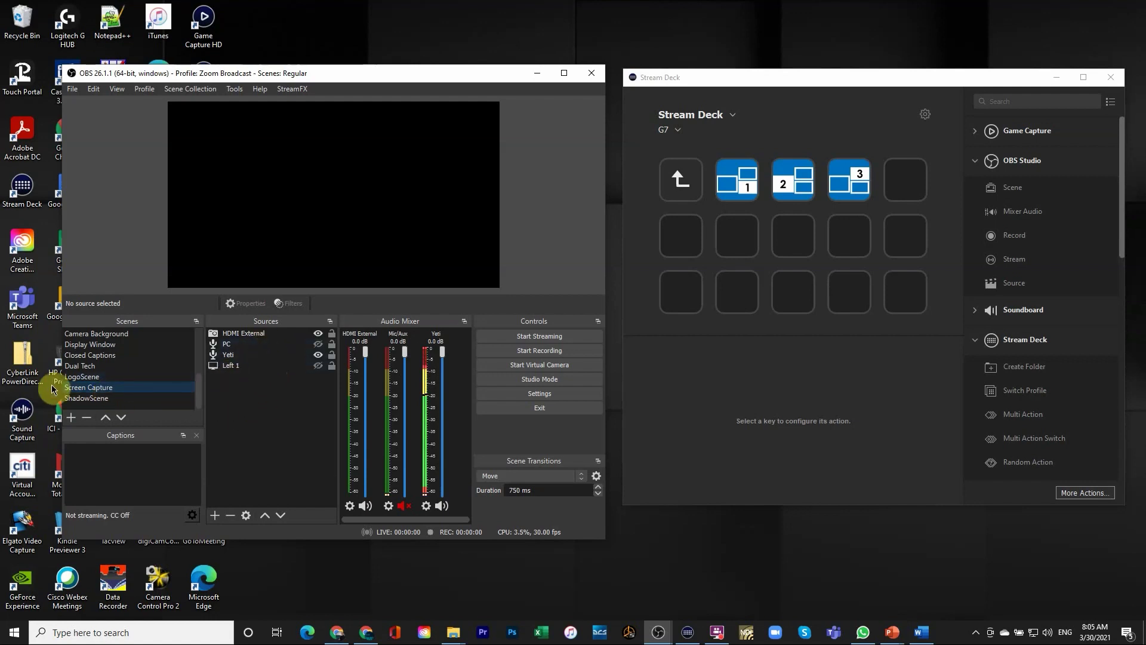
pyautogui.click(79, 398)
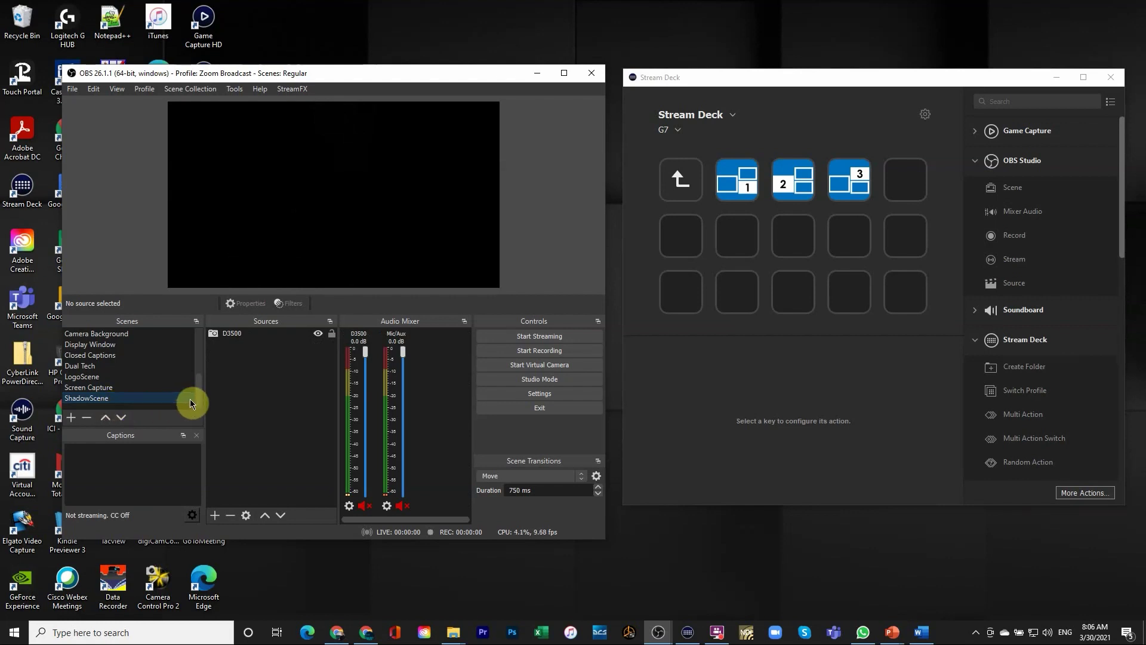
pyautogui.scroll(5, 197, 370)
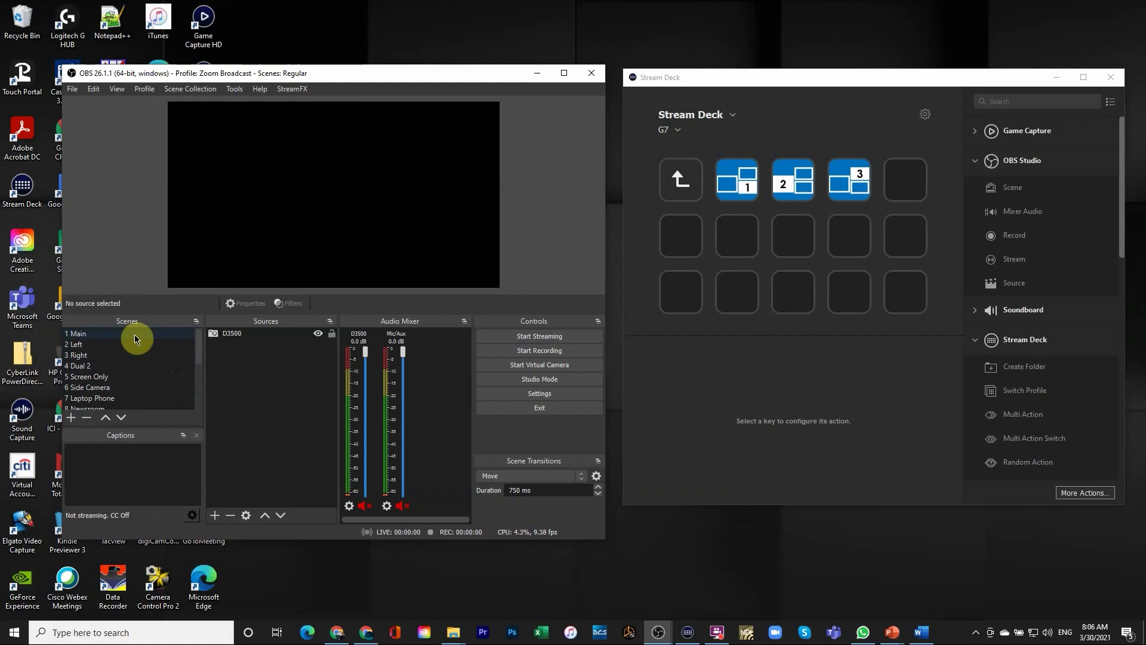
# Step: Open the 1 Main scene and bring up the Stream Deck layout with the keys for scenes 1 to 8
pyautogui.click(114, 398)
pyautogui.click(99, 338)
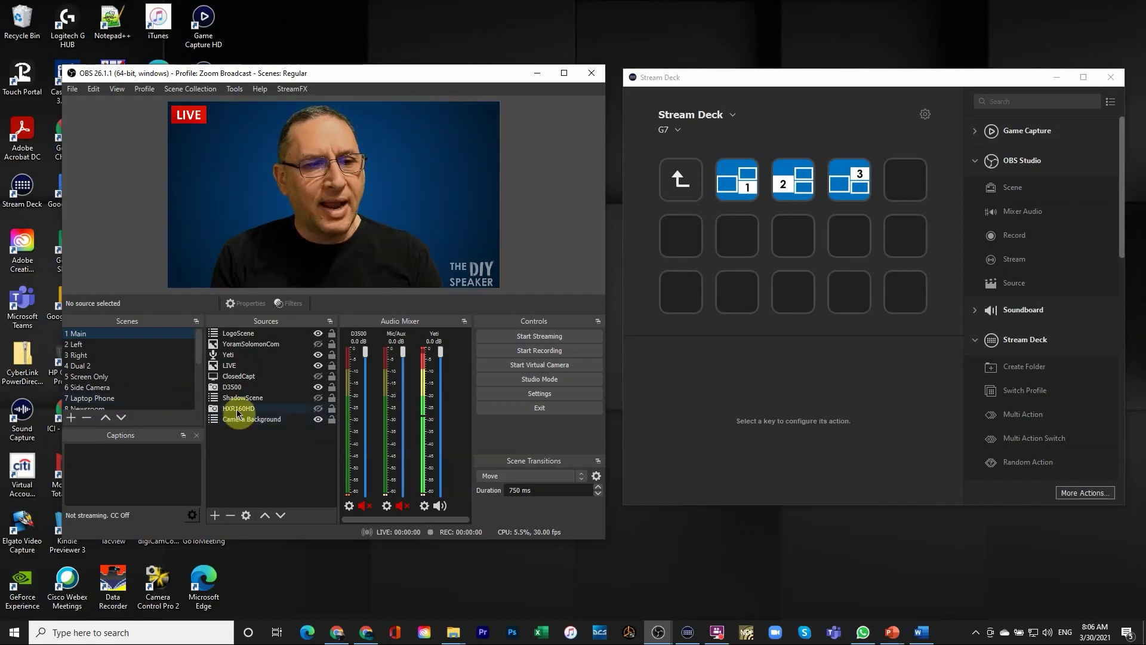
pyautogui.click(681, 175)
pyautogui.click(682, 175)
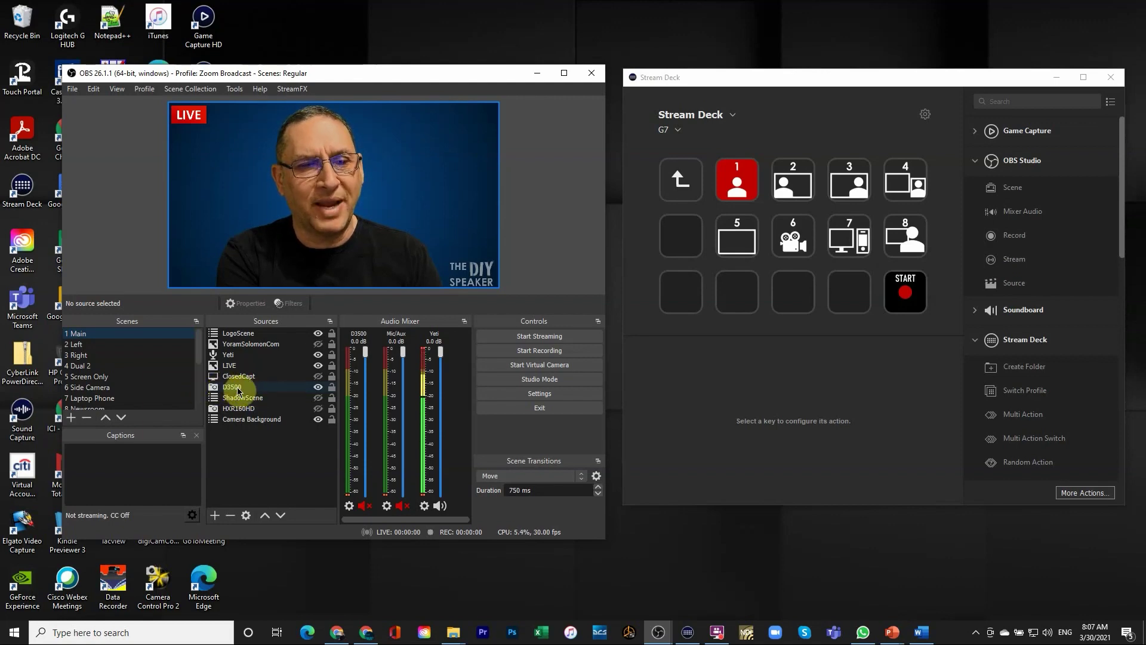
# Step: Check the Camera Background source in 1 Main for filters, then close its filter list
pyautogui.click(242, 420)
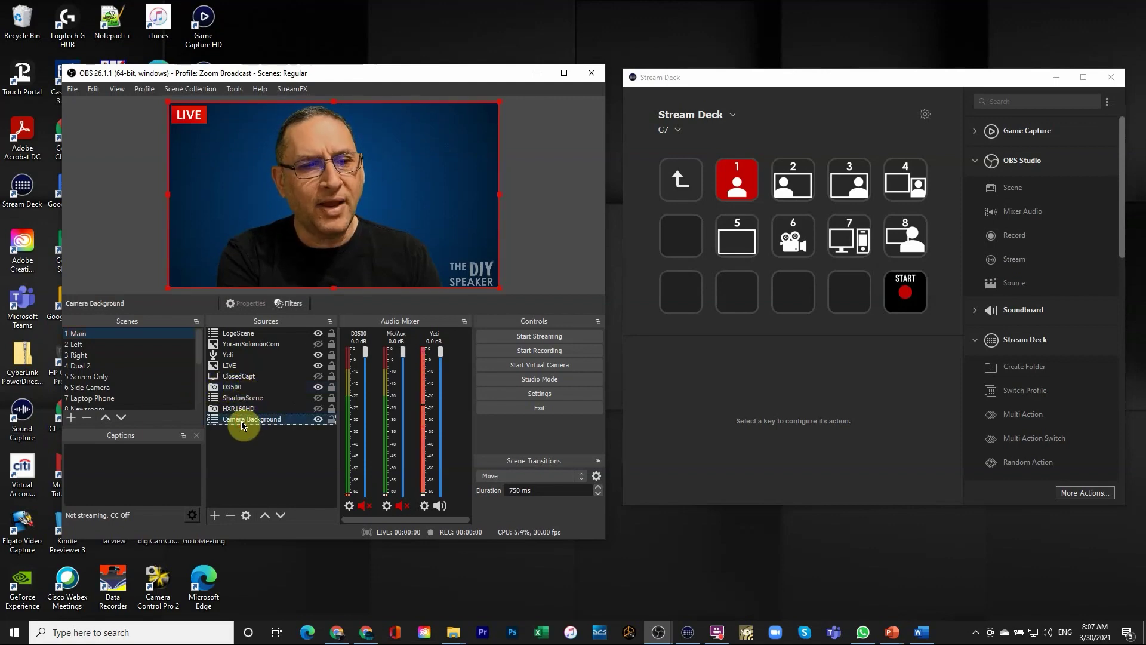
pyautogui.click(280, 304)
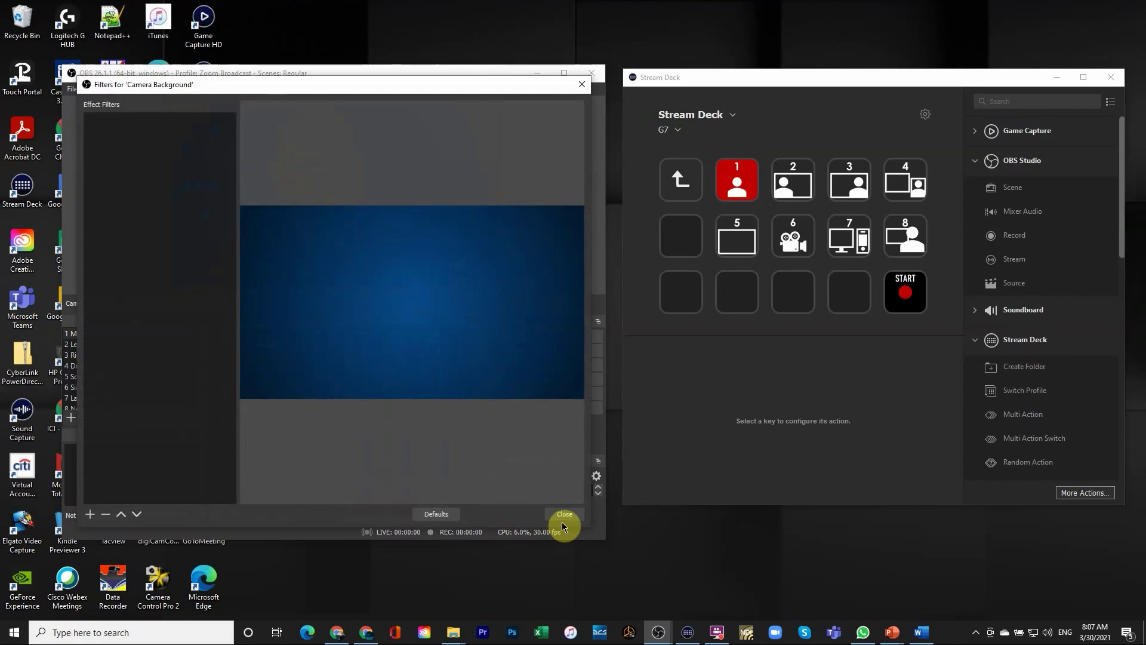
pyautogui.click(565, 517)
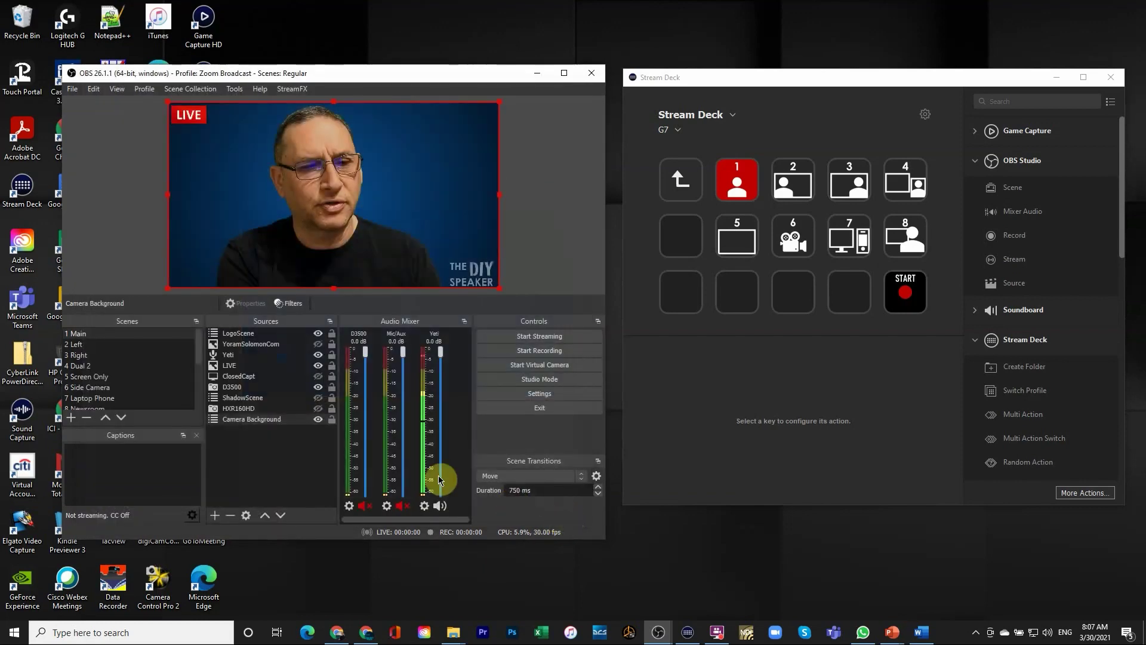
# Step: Inspect the Chroma Key filter settings of the D3500 camera source, leaving them as they are
pyautogui.click(238, 388)
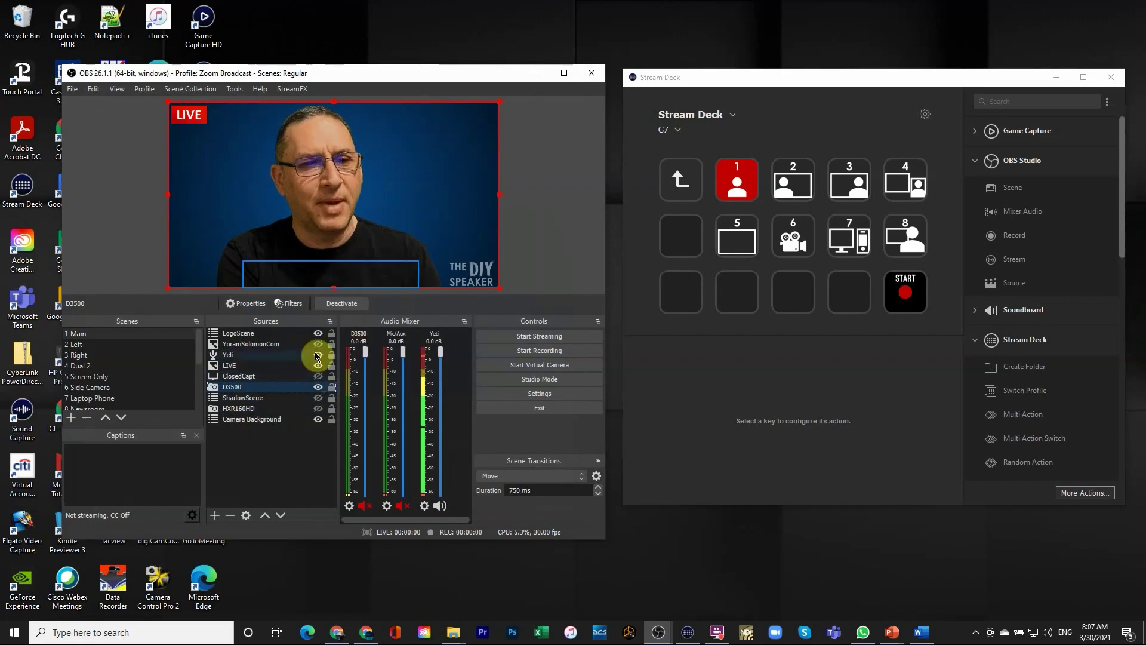
pyautogui.click(289, 302)
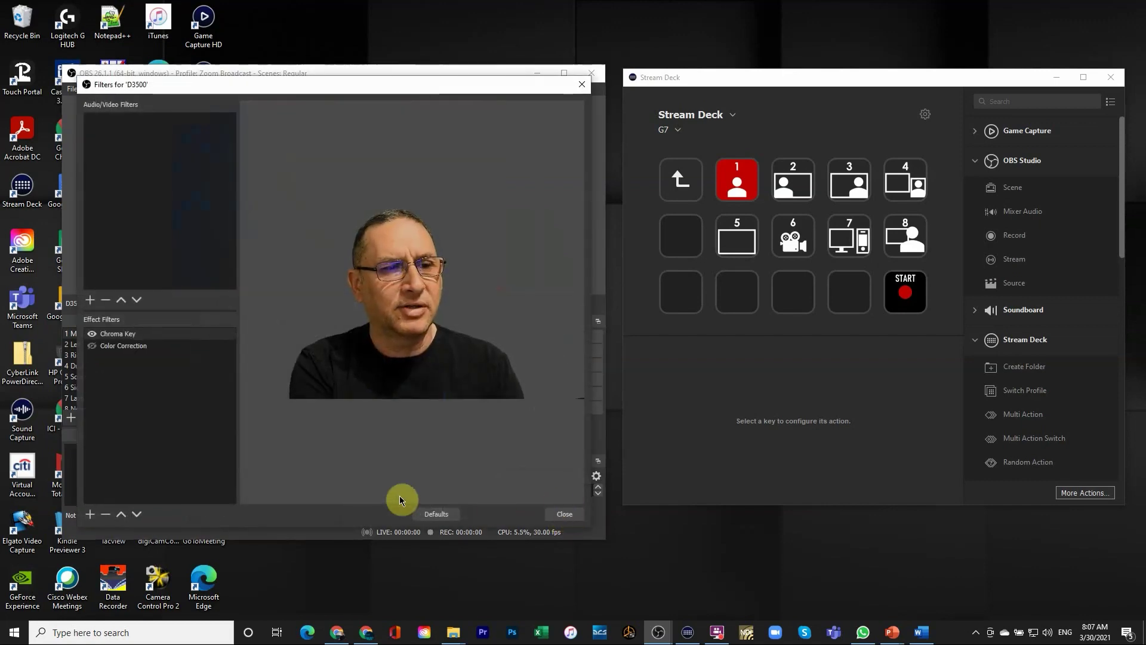
pyautogui.click(132, 336)
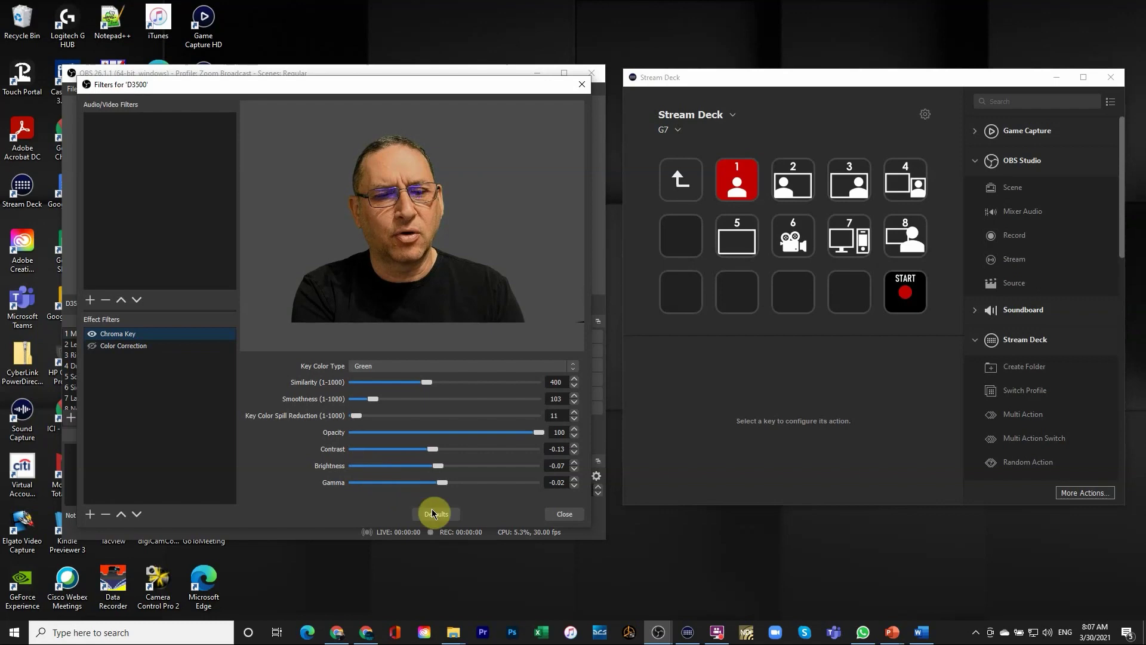
pyautogui.click(559, 514)
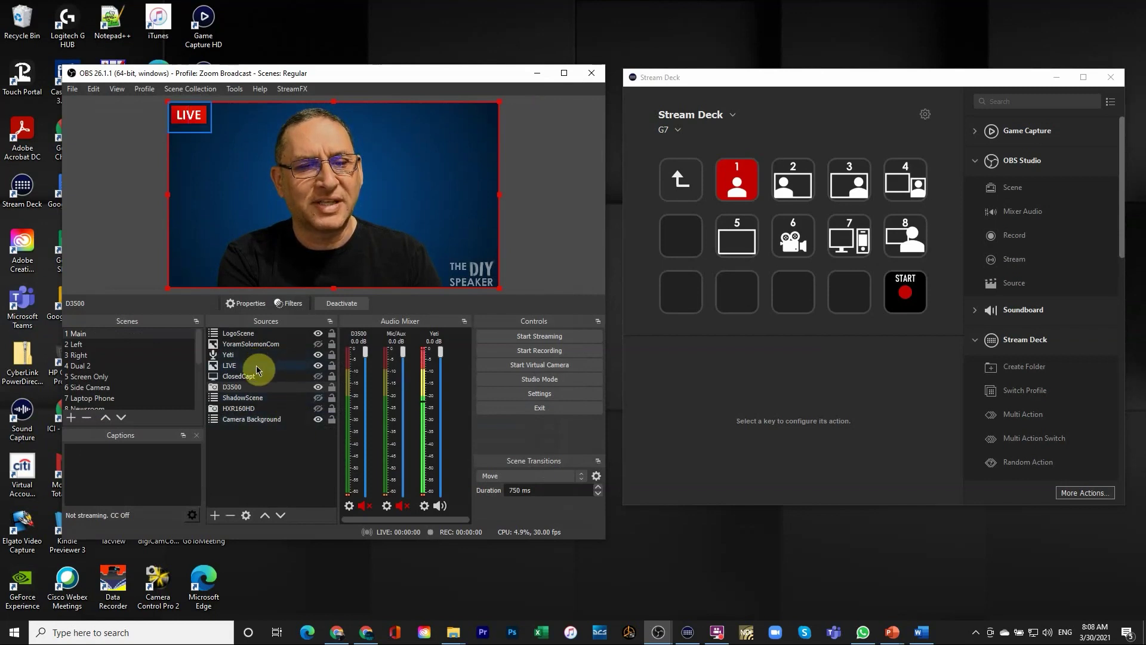
# Step: Check the LIVE image source in 1 Main for effect filters, then close its filter list
pyautogui.click(257, 366)
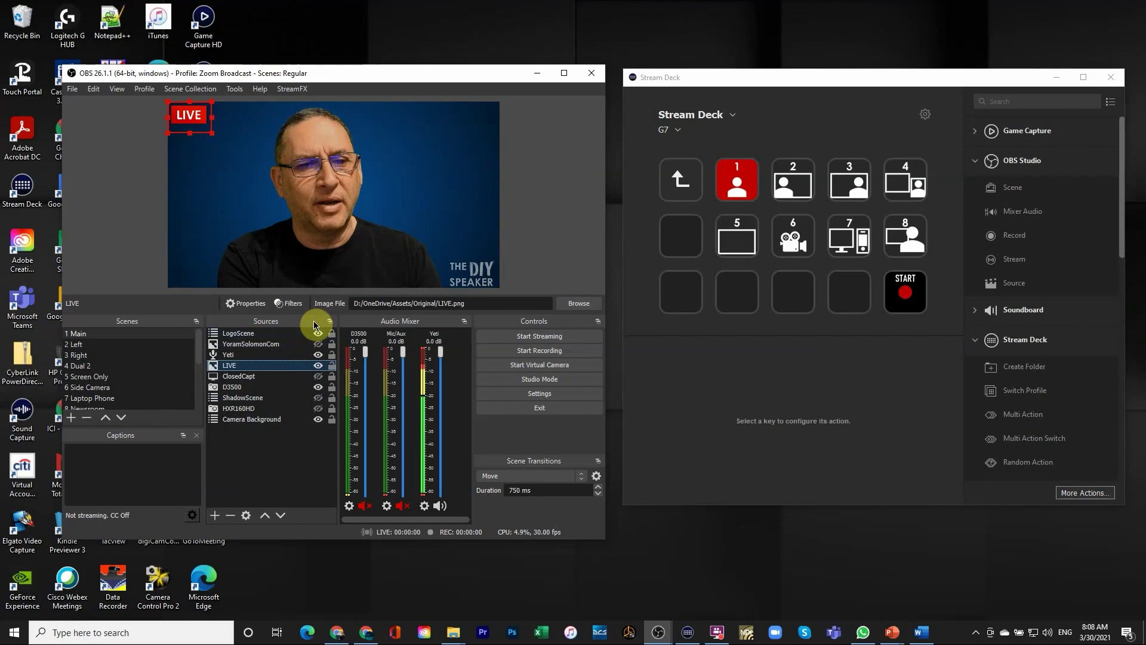
pyautogui.click(292, 304)
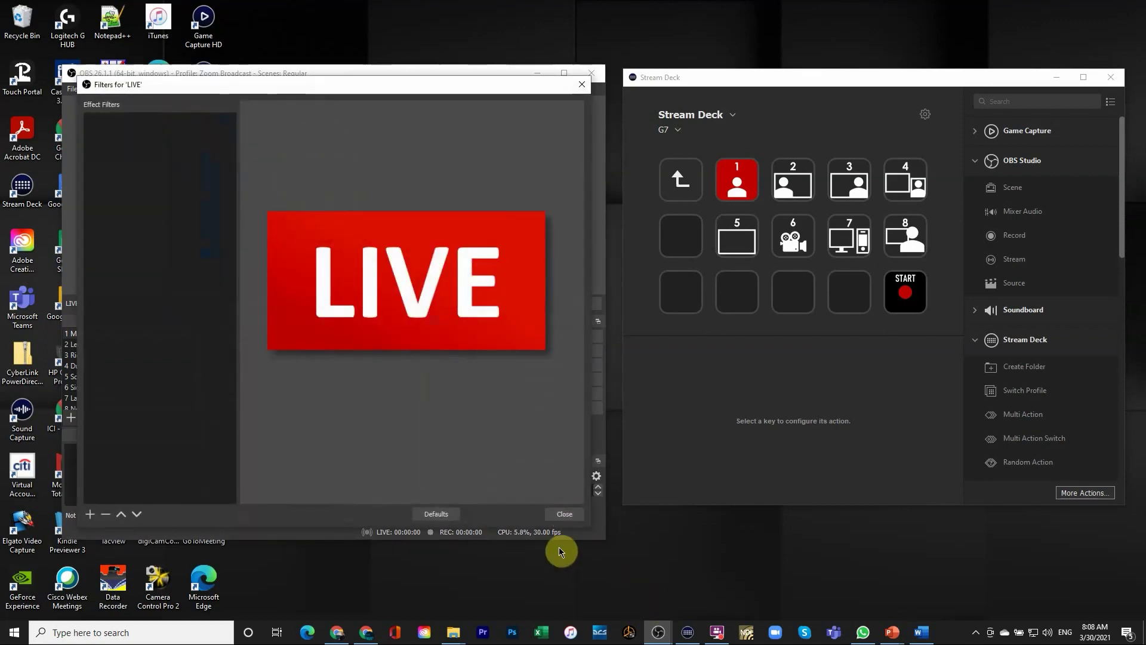
pyautogui.click(564, 514)
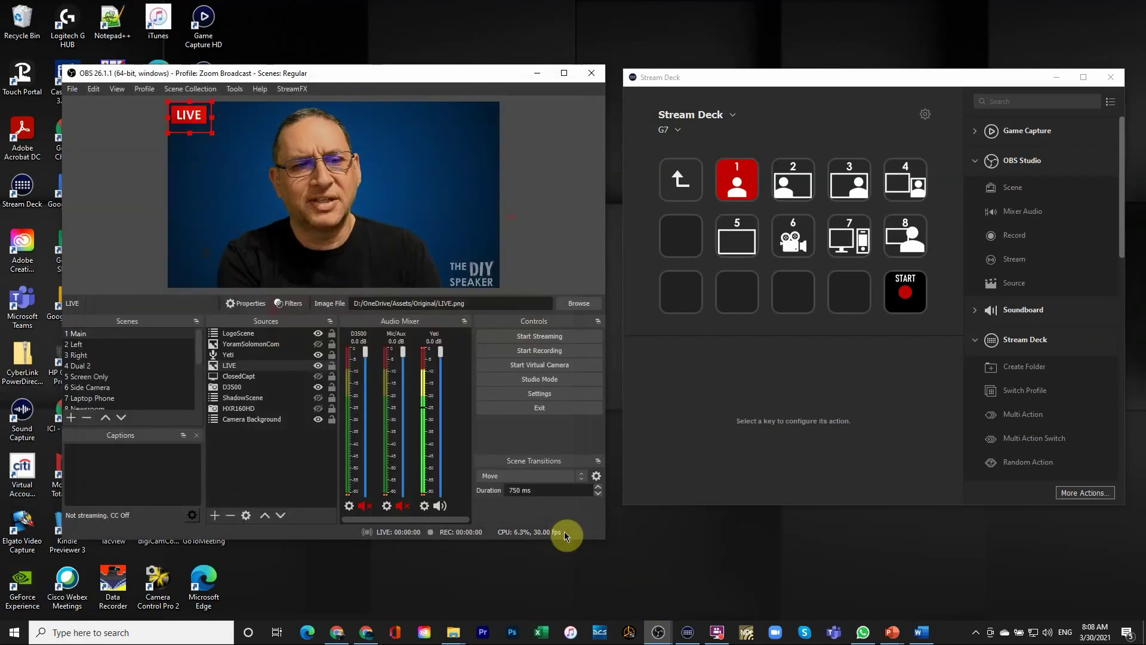
# Step: Open the Yeti microphone's filters and bring the Equalizer's ReaGate plug-in window into view beside the filter settings
pyautogui.click(258, 357)
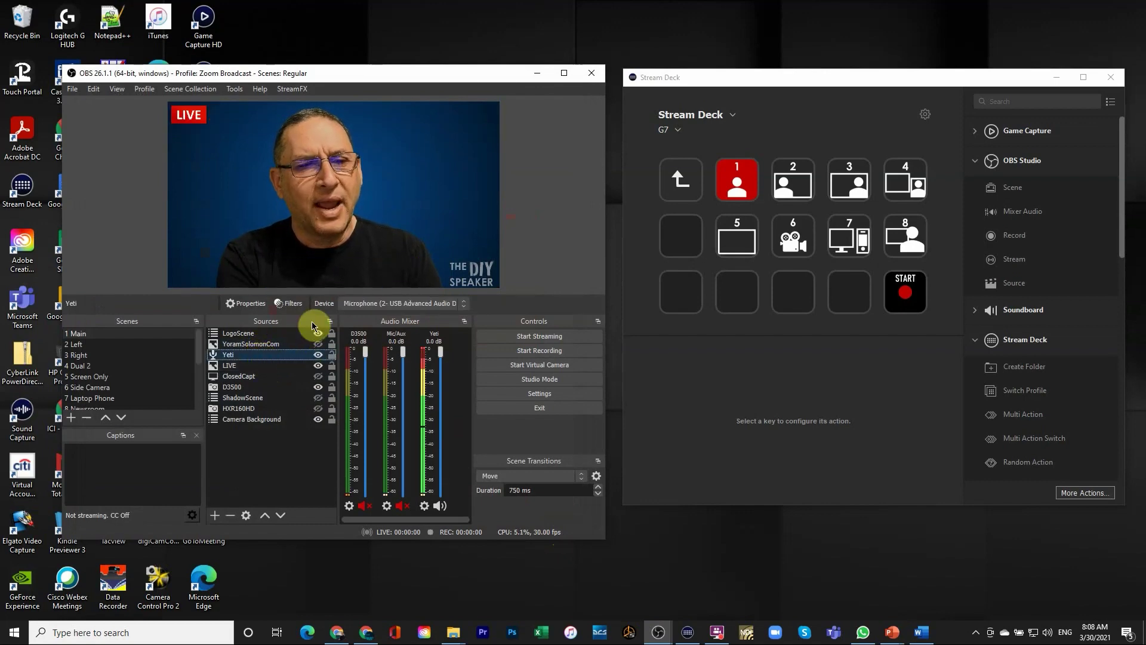
pyautogui.click(291, 305)
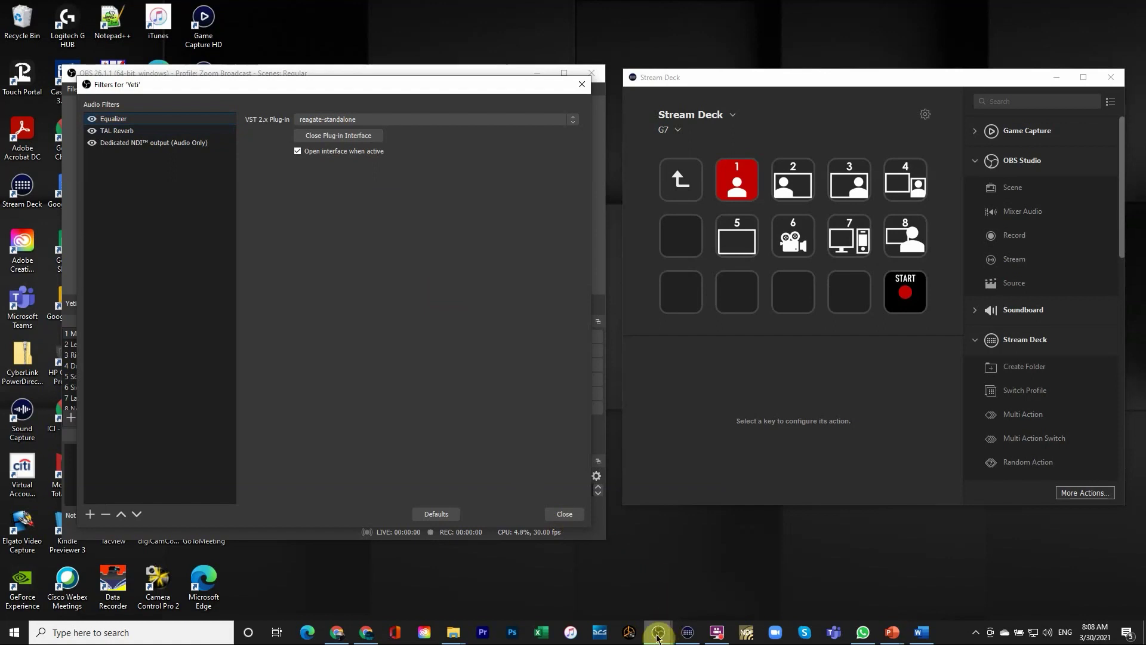
pyautogui.moveTo(657, 638)
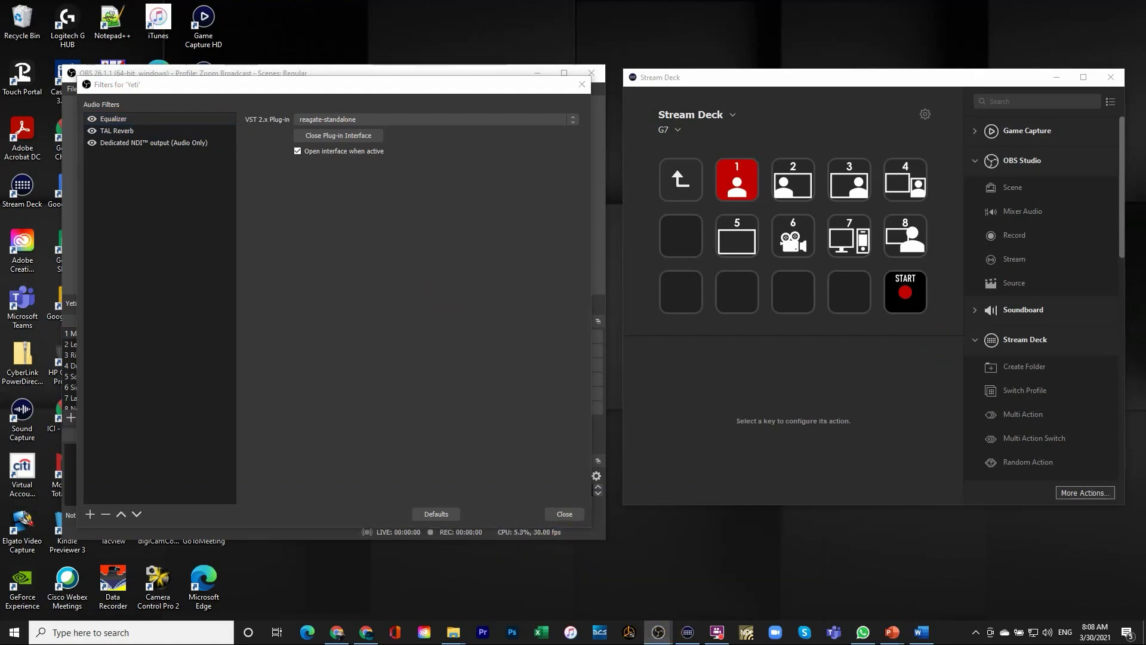
pyautogui.moveTo(895, 388); pyautogui.dragTo(754, 388)
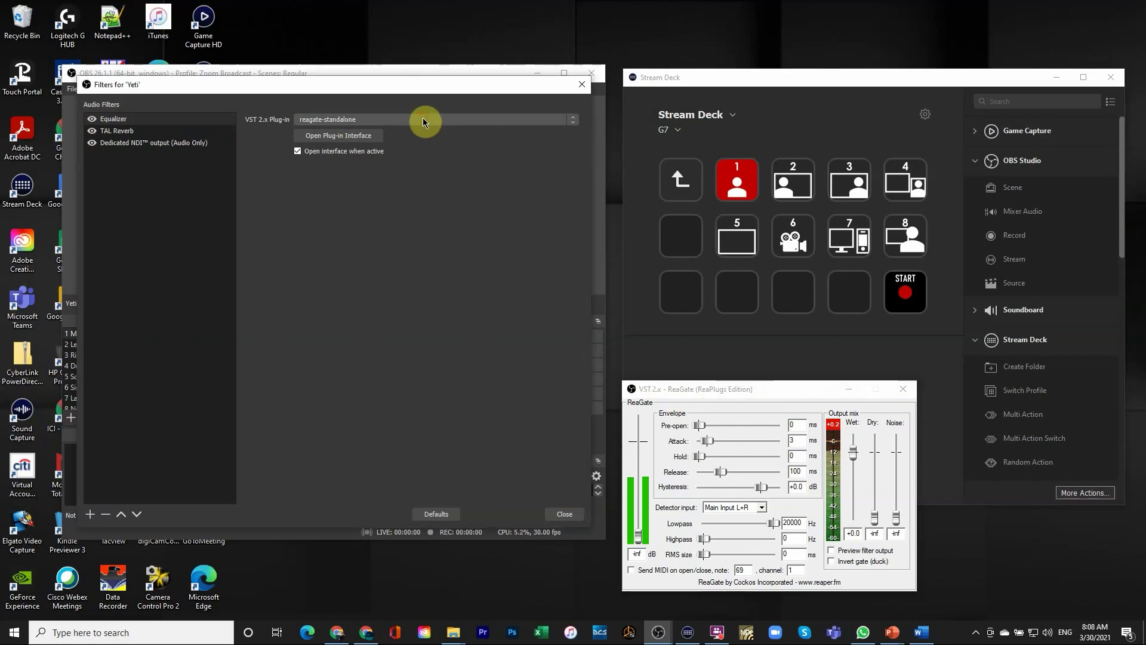
# Step: Set the Equalizer filter's VST plug-in to reaeq-standalone and move the ReaEQ window clear of the filter settings
pyautogui.click(570, 121)
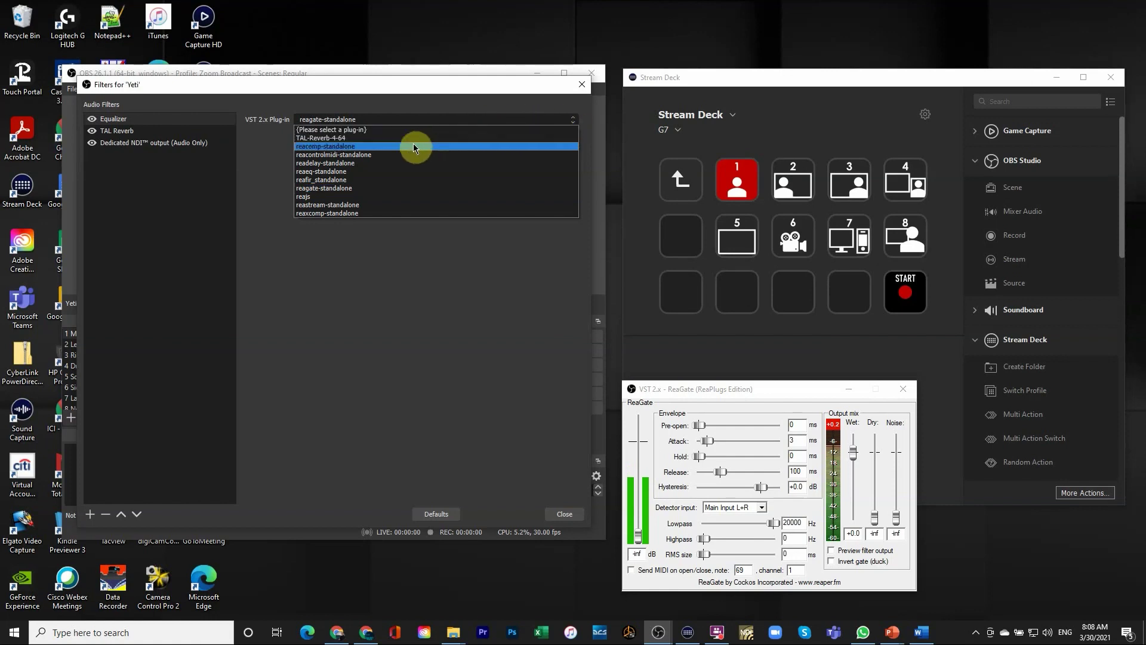
pyautogui.click(402, 173)
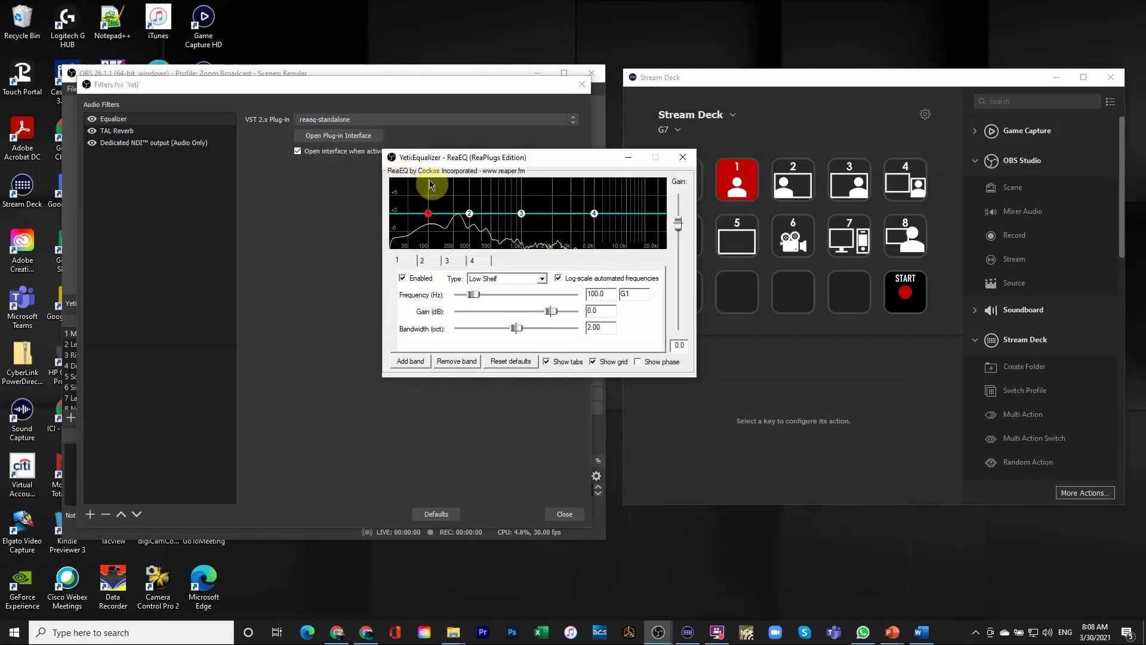
pyautogui.moveTo(545, 157); pyautogui.dragTo(832, 400)
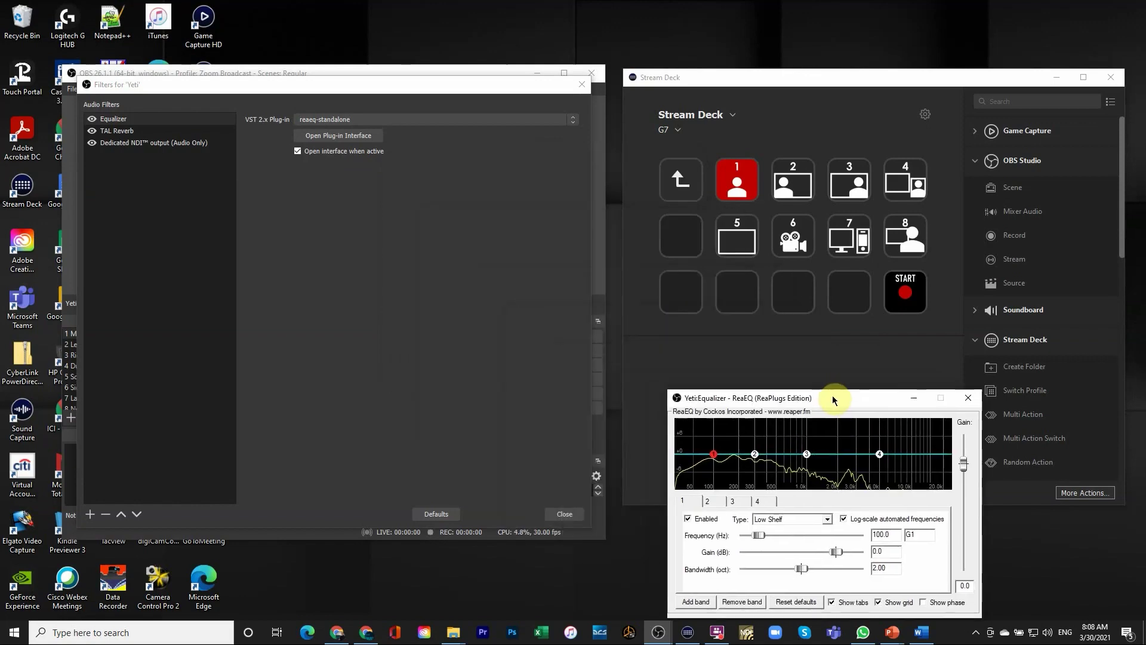
# Step: Select the Yeti's TAL Reverb filter and move its plug-in window into view to examine the reverb controls
pyautogui.click(108, 136)
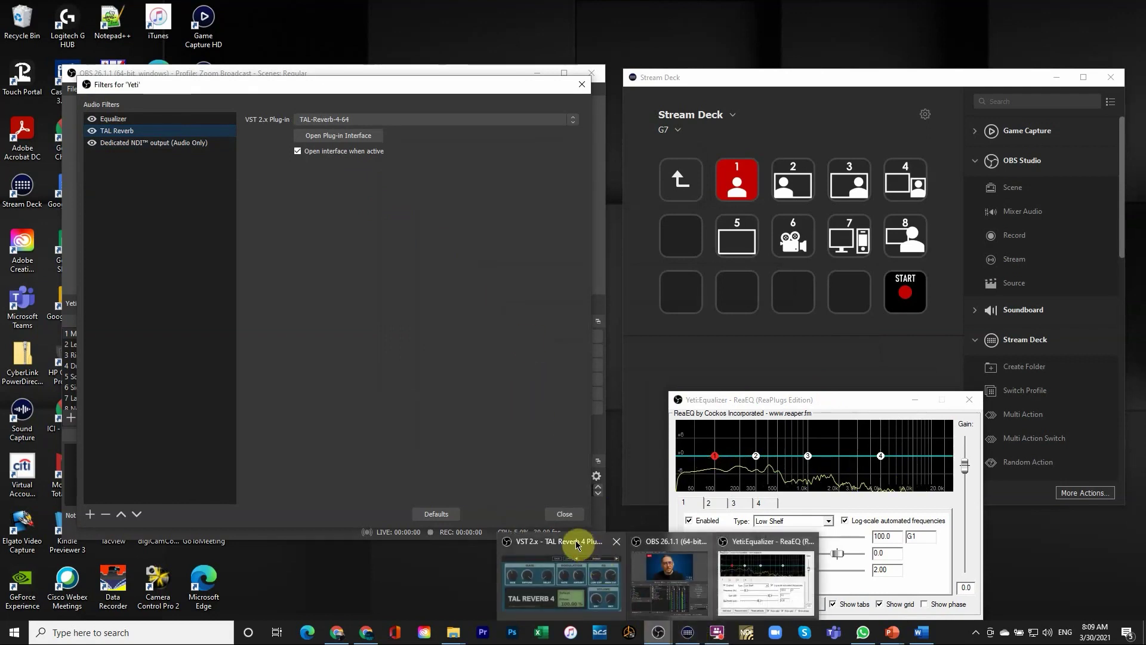
pyautogui.click(588, 543)
pyautogui.moveTo(1145, 266); pyautogui.dragTo(882, 333)
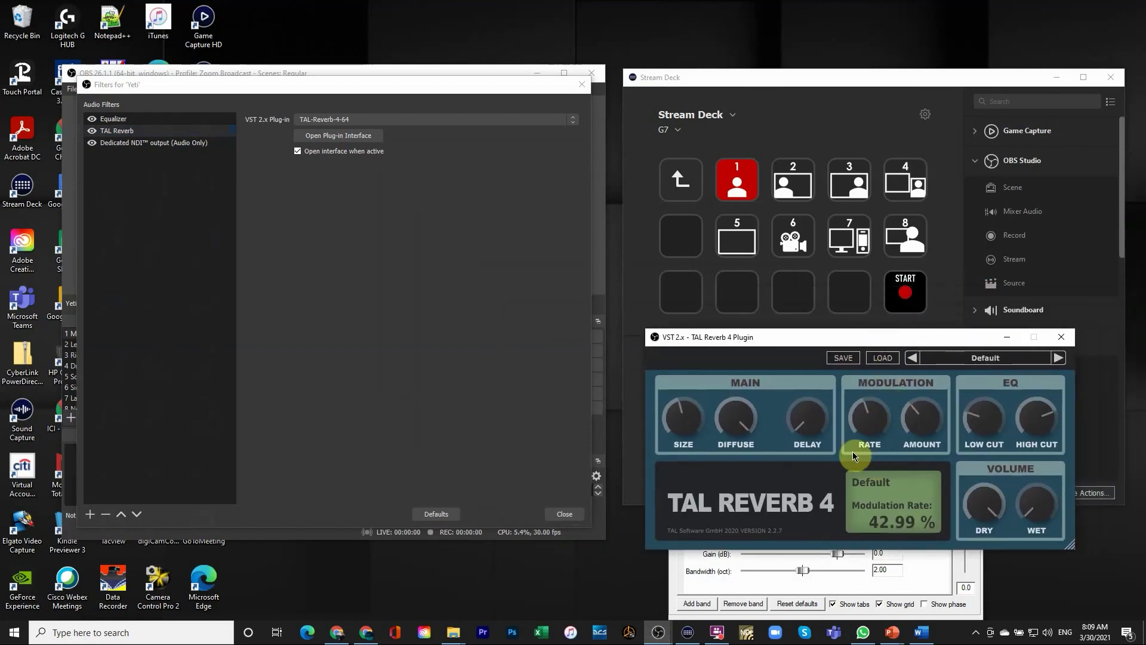
pyautogui.moveTo(1008, 507)
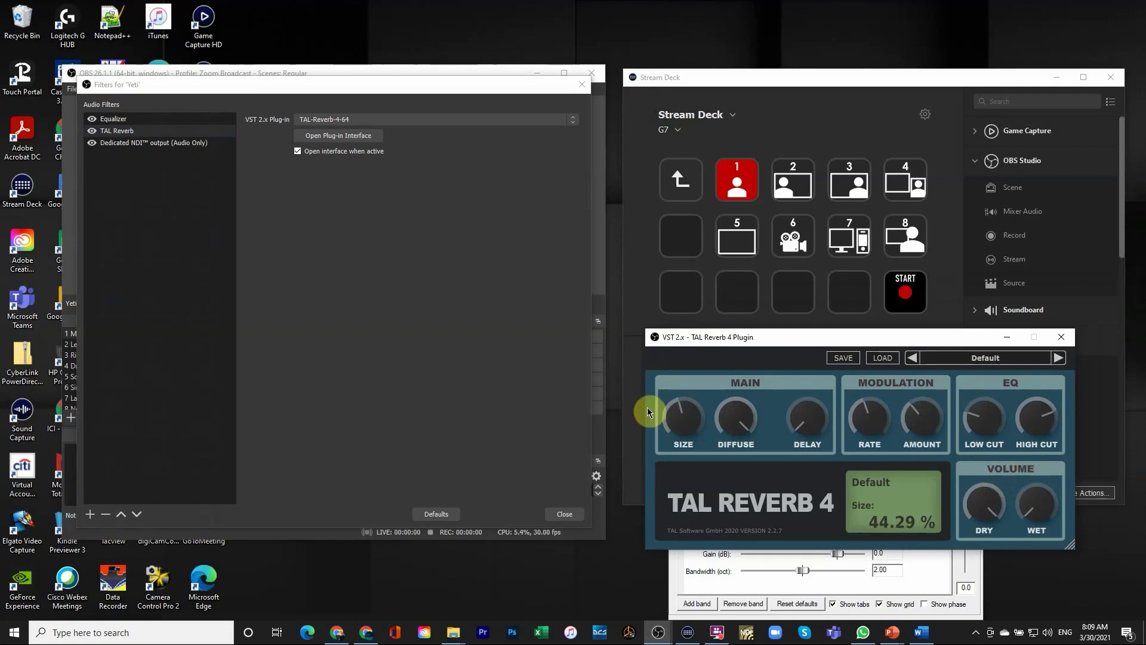
# Step: Inspect the Yeti's Dedicated NDI output filter, close the filters and move the TAL Reverb window off the Stream Deck keys
pyautogui.click(119, 146)
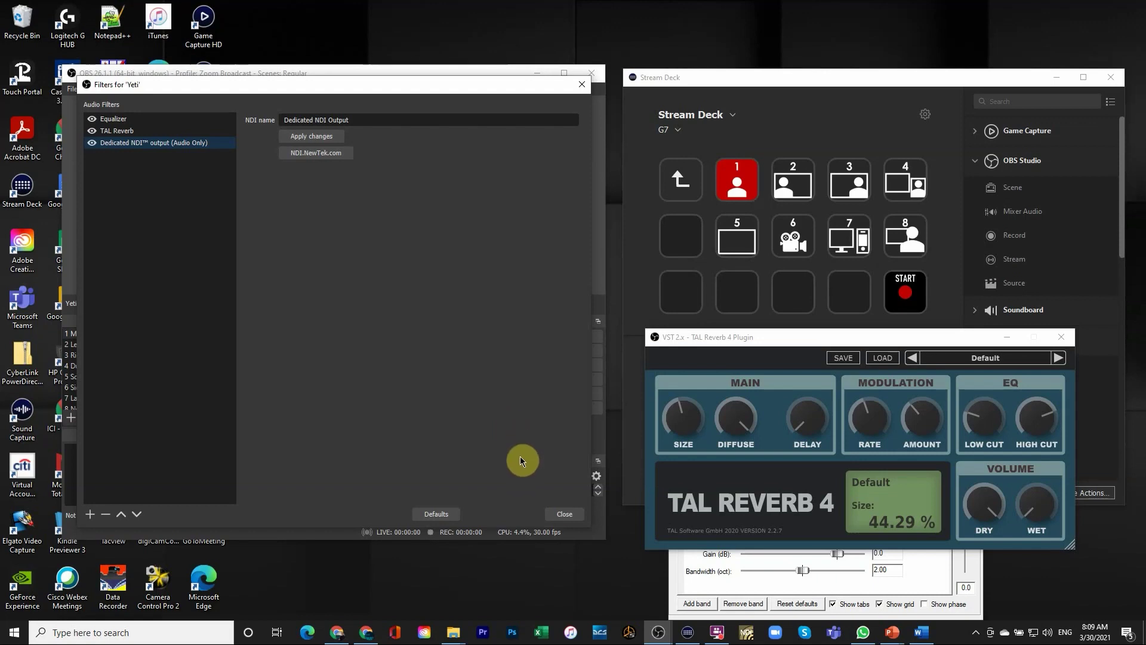
pyautogui.click(563, 515)
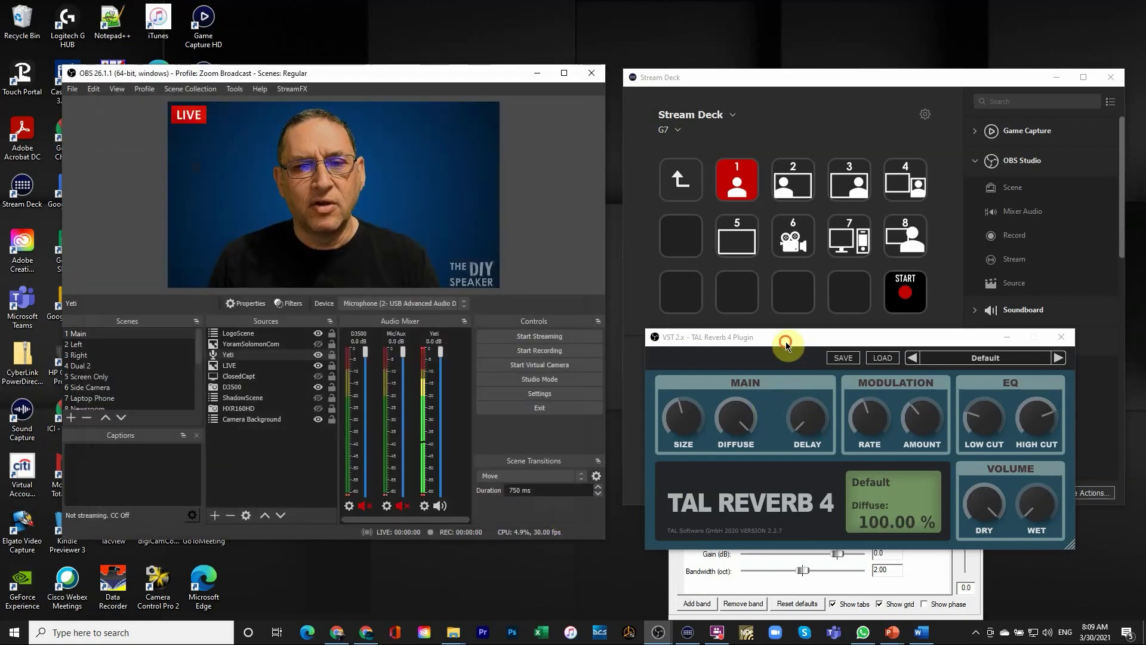
pyautogui.moveTo(786, 339); pyautogui.dragTo(779, 405)
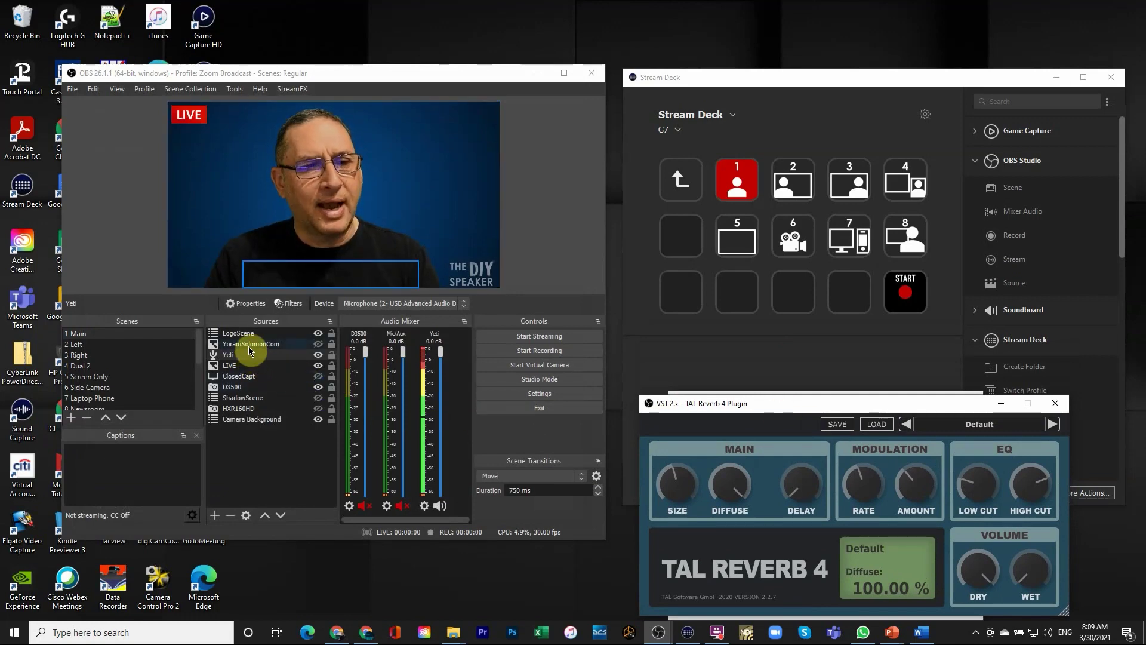
# Step: Preview the website address image source, listed just above Yeti in 1 Main, and hide it again
pyautogui.click(318, 343)
pyautogui.click(317, 343)
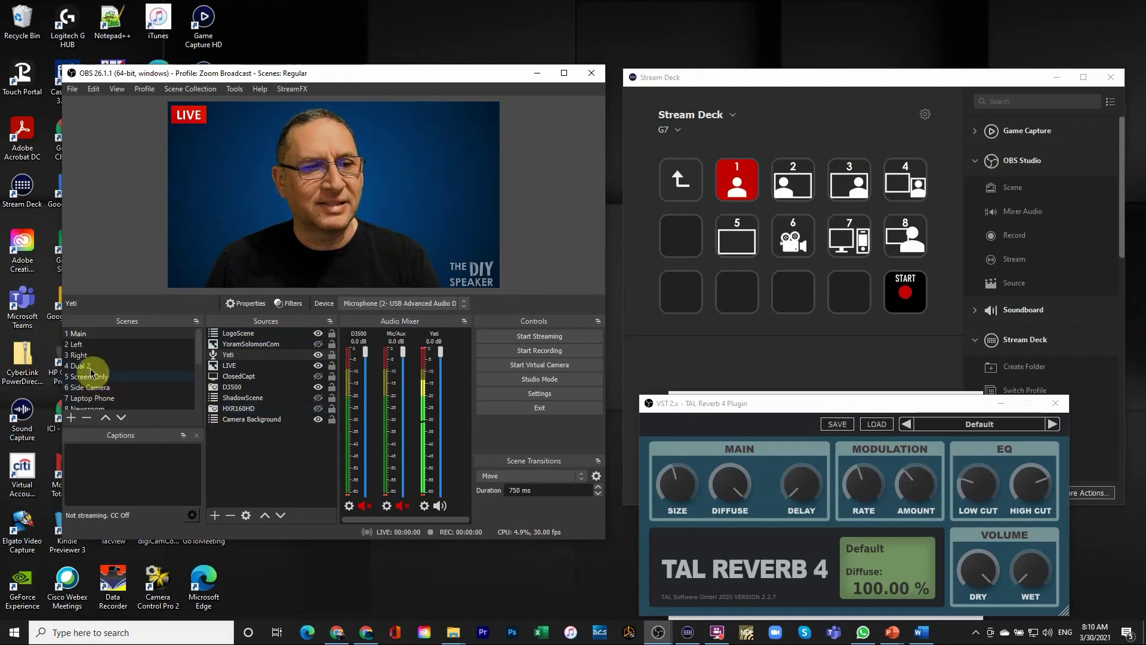
# Step: Open the 2 Left scene and check the reusable scenes at the end of the scene list, ending on 2 Left
pyautogui.click(103, 346)
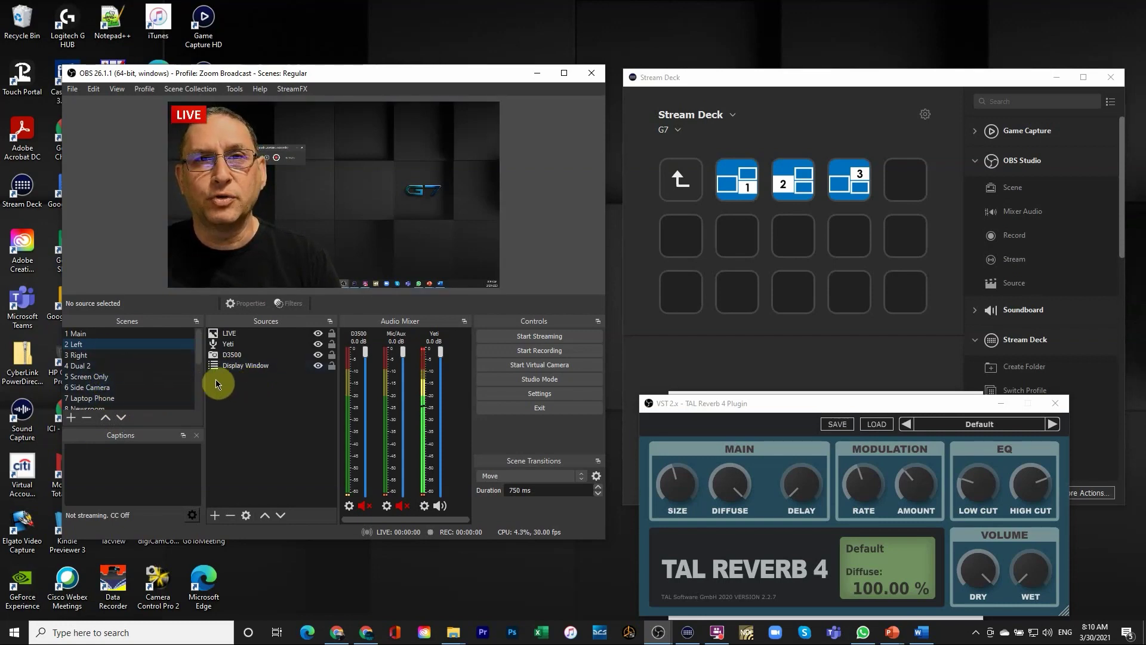
pyautogui.moveTo(198, 350); pyautogui.dragTo(196, 394)
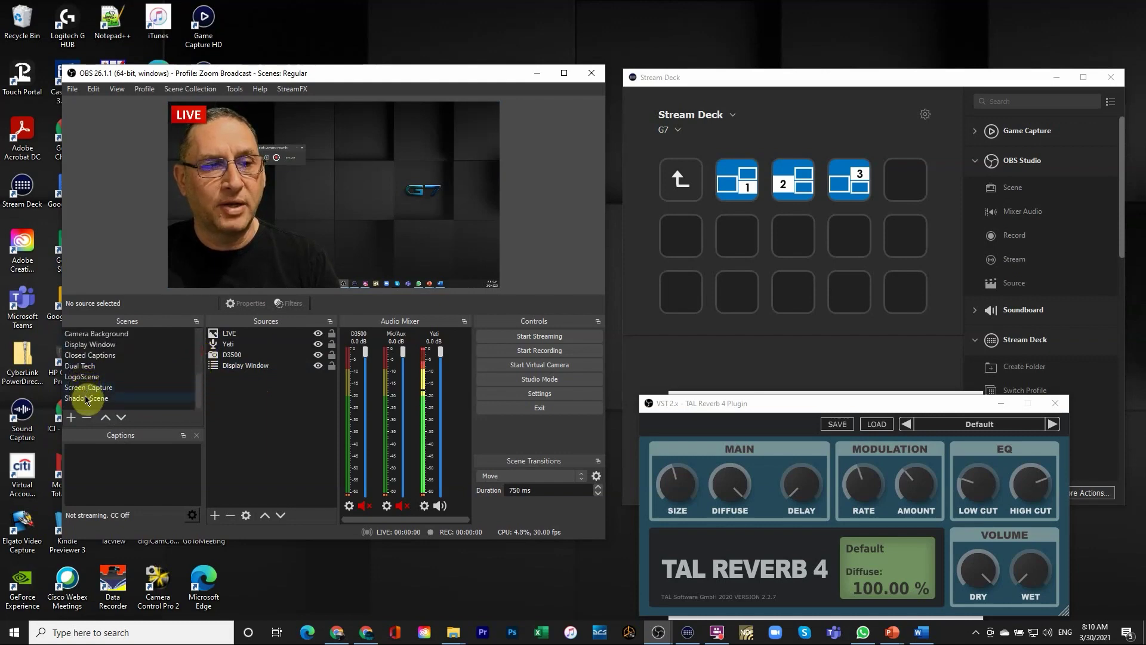
pyautogui.click(86, 346)
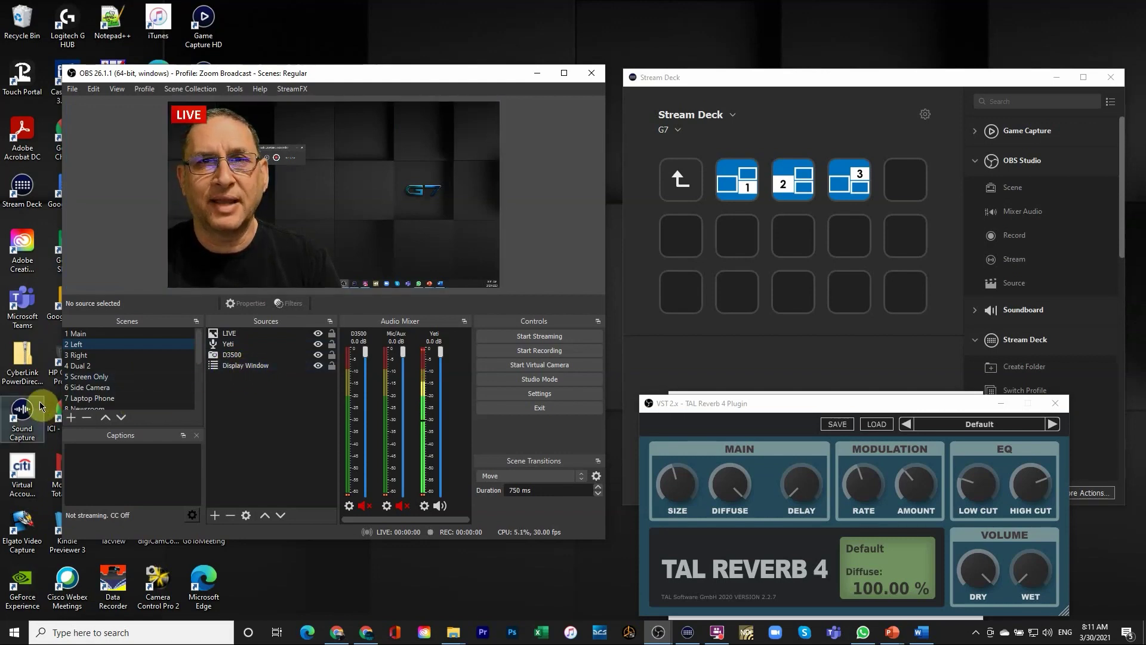
# Step: Check that the Yeti source in 2 Left carries the same audio filters as in 1 Main
pyautogui.click(244, 347)
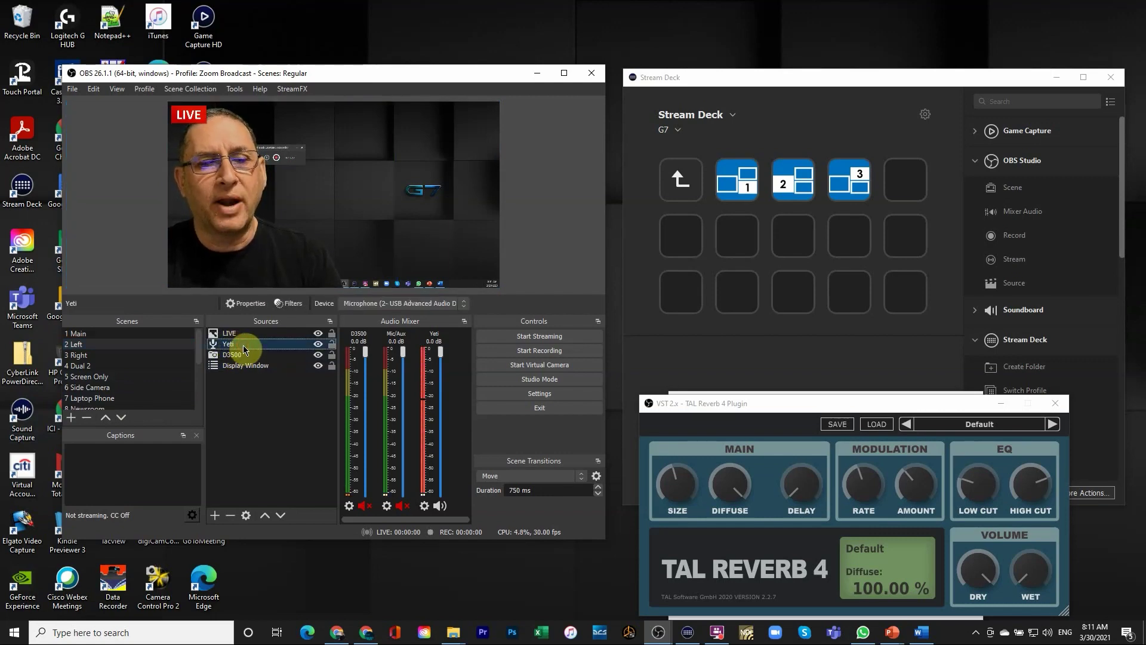
pyautogui.click(291, 304)
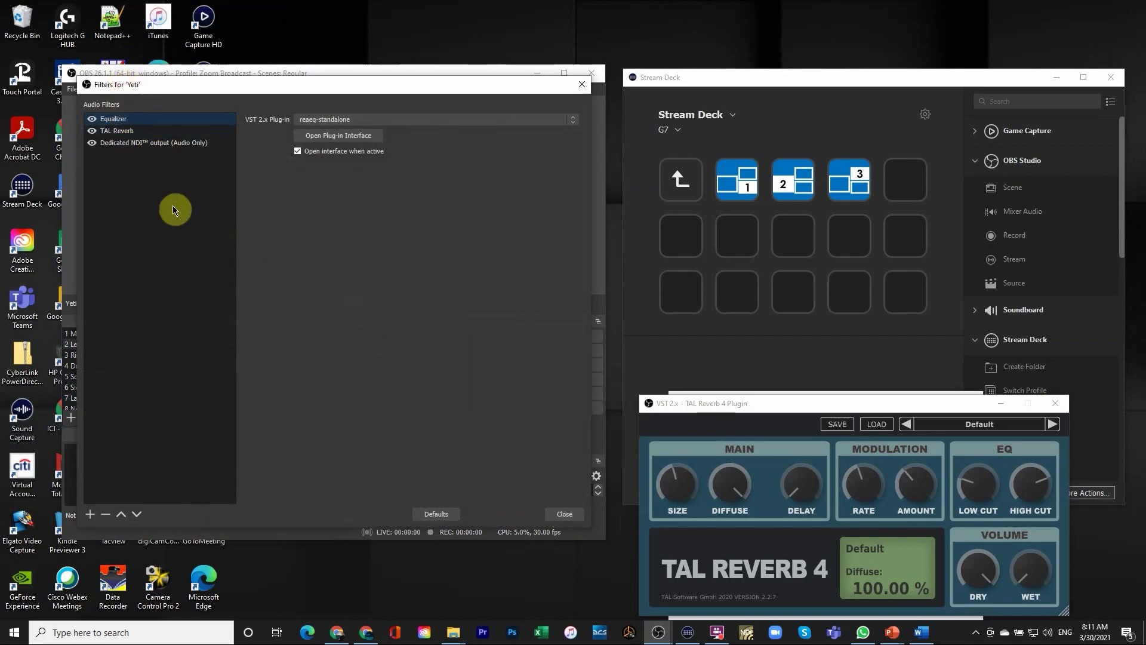
pyautogui.click(565, 515)
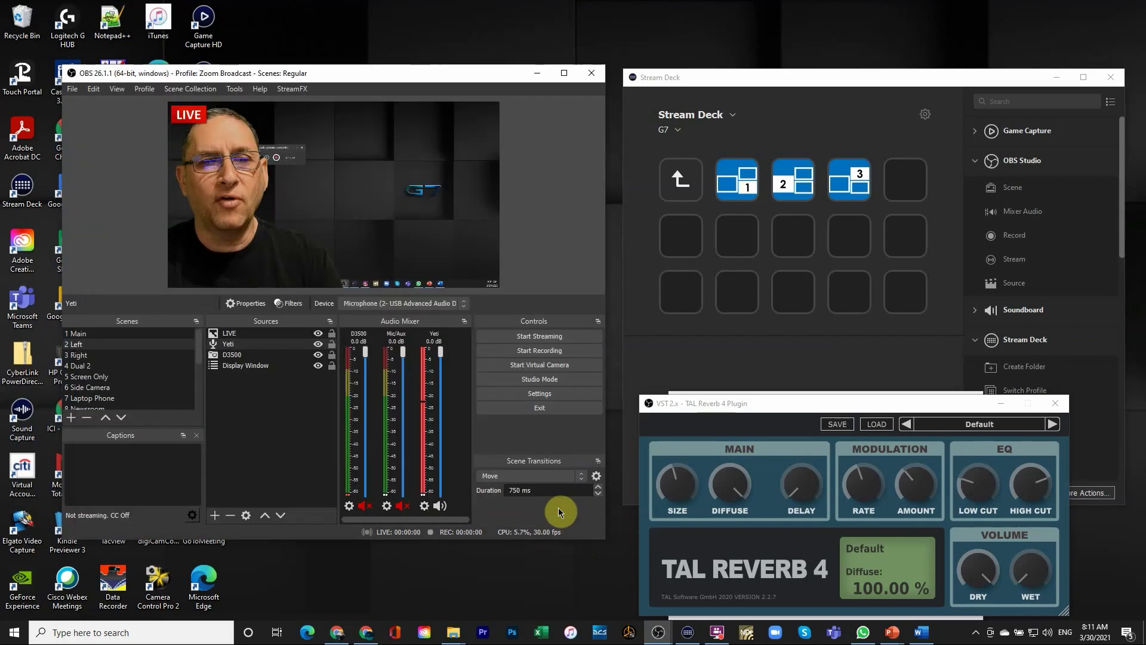
# Step: Hide the LIVE image in 2 Left and show it again, then open the 3 Right scene
pyautogui.click(251, 334)
pyautogui.click(318, 335)
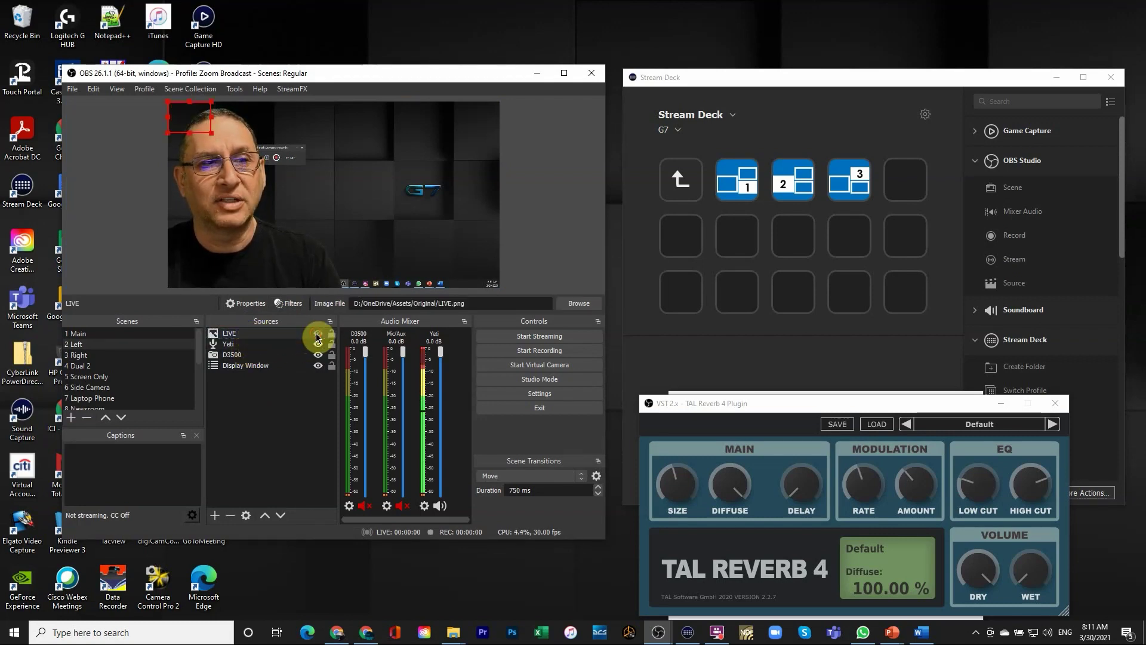
pyautogui.click(317, 334)
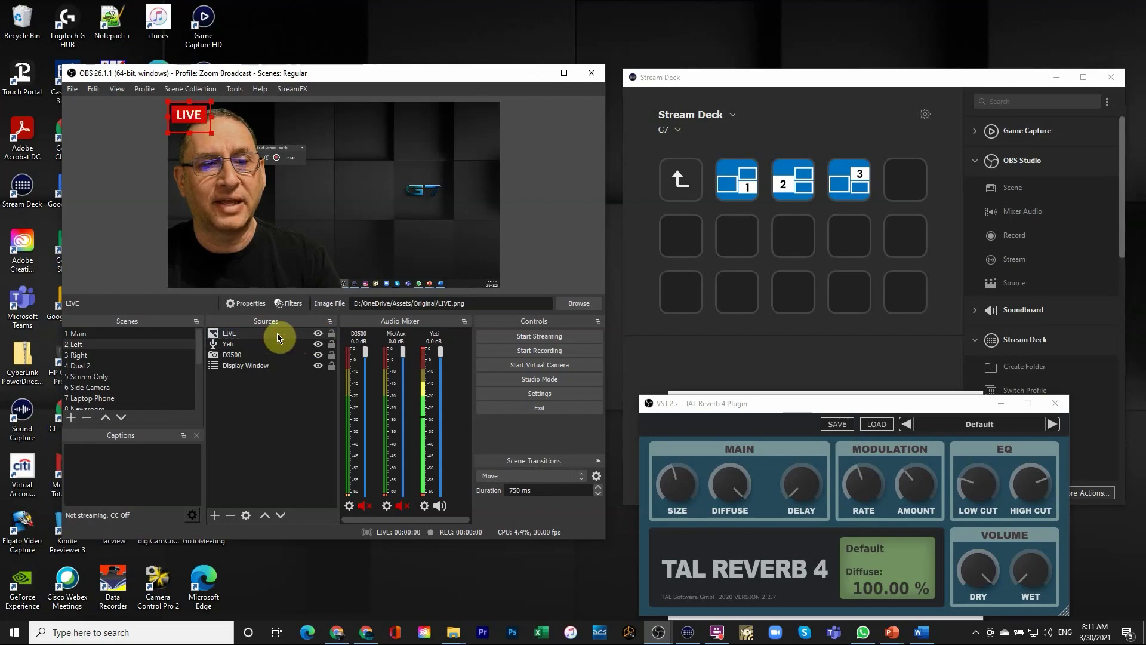
pyautogui.click(99, 356)
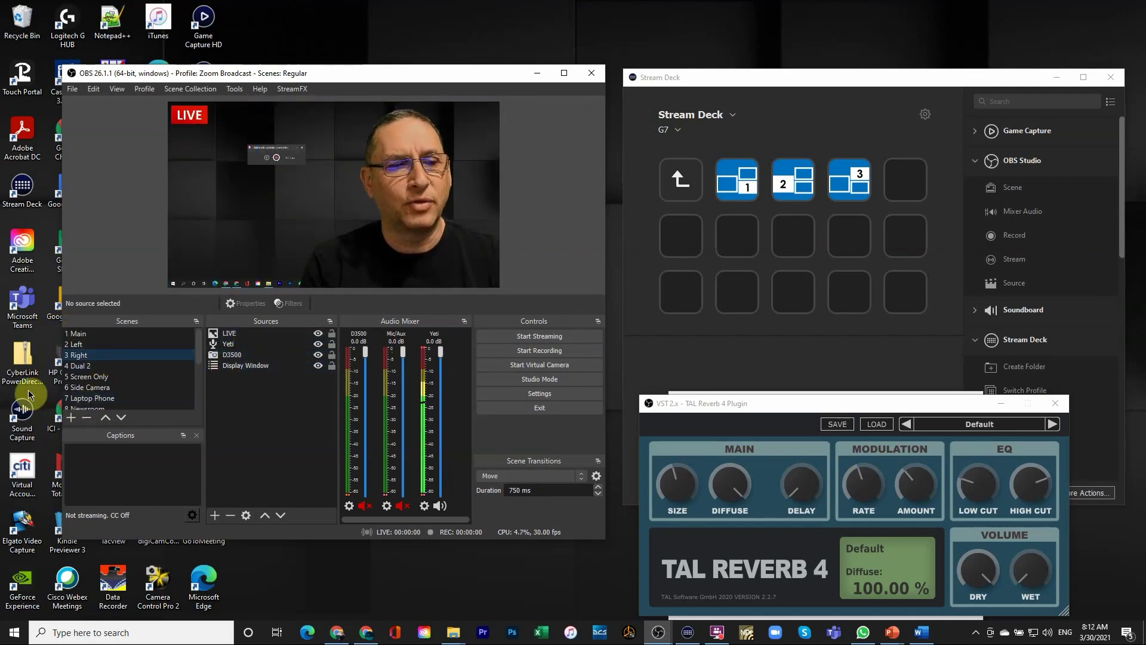
# Step: Open the 4 Dual 2 scene, switch back to 3 Right to compare the layouts, and return to 4 Dual 2
pyautogui.click(76, 367)
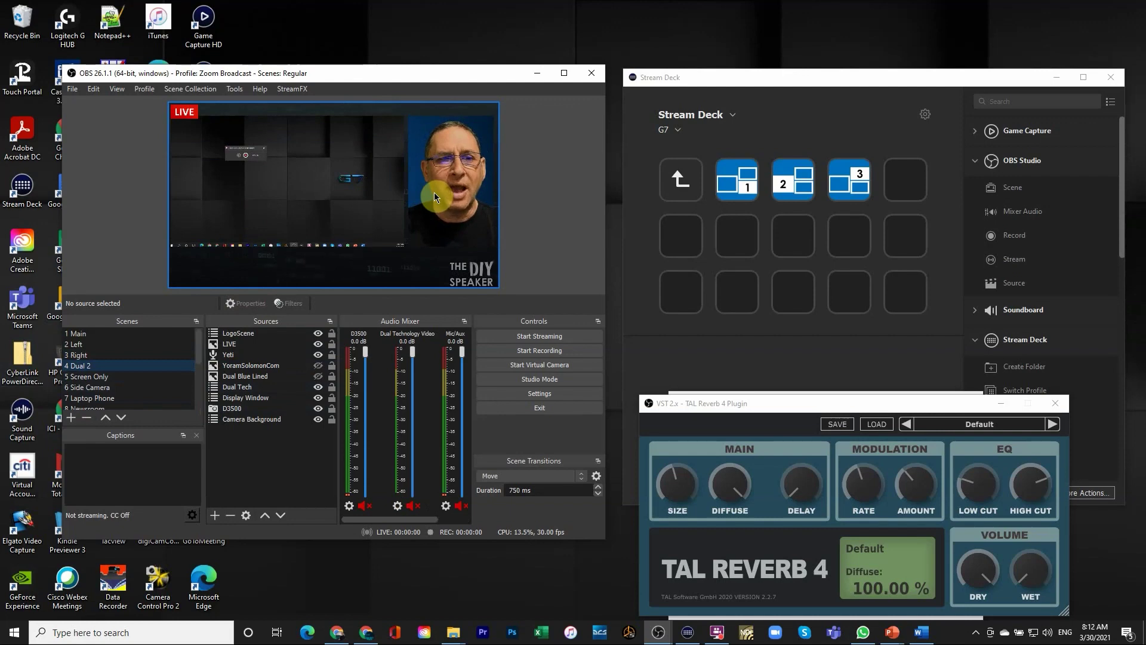
pyautogui.click(72, 356)
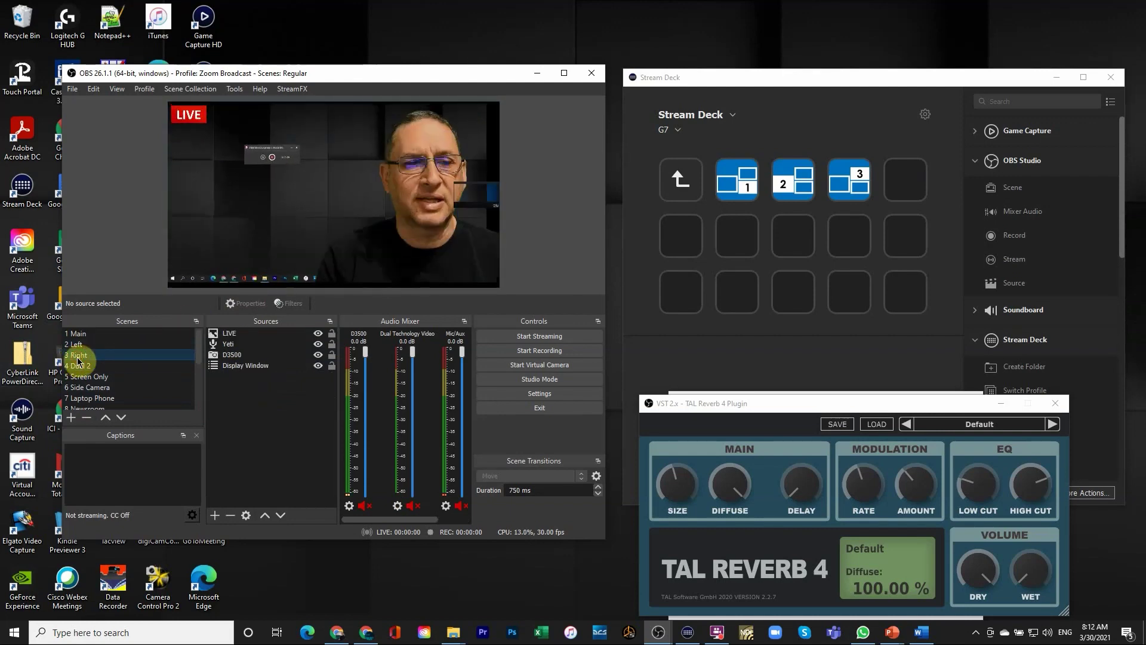
pyautogui.click(84, 367)
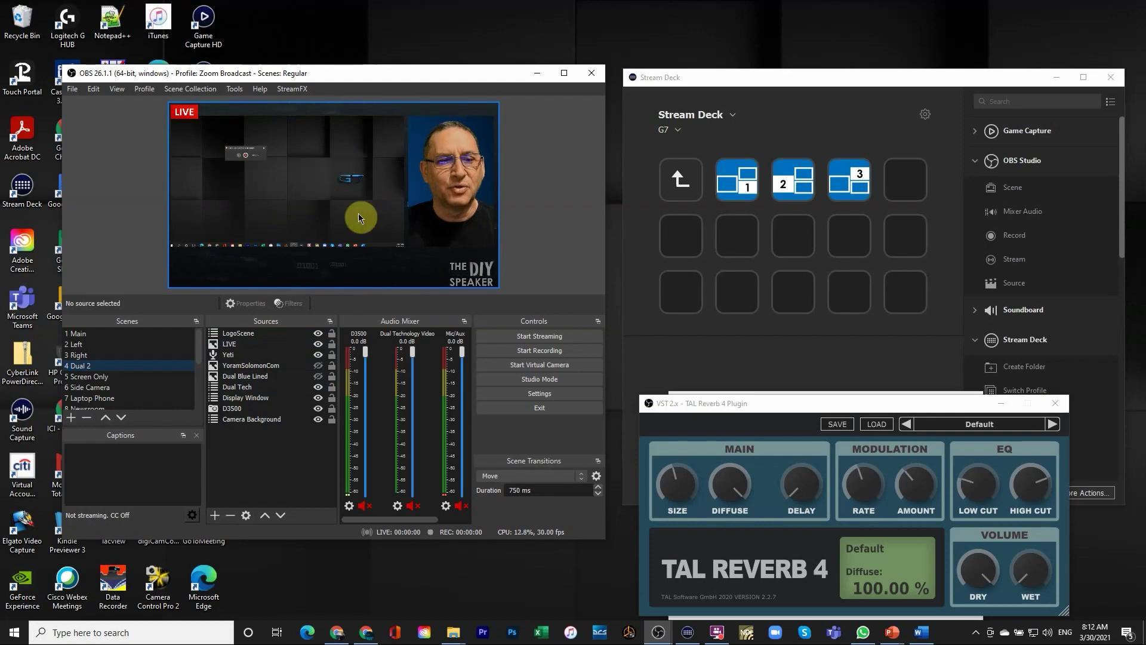
# Step: Preview the Dual Blue Lined frame image in the 4 Dual 2 scene and hide it again
pyautogui.click(259, 378)
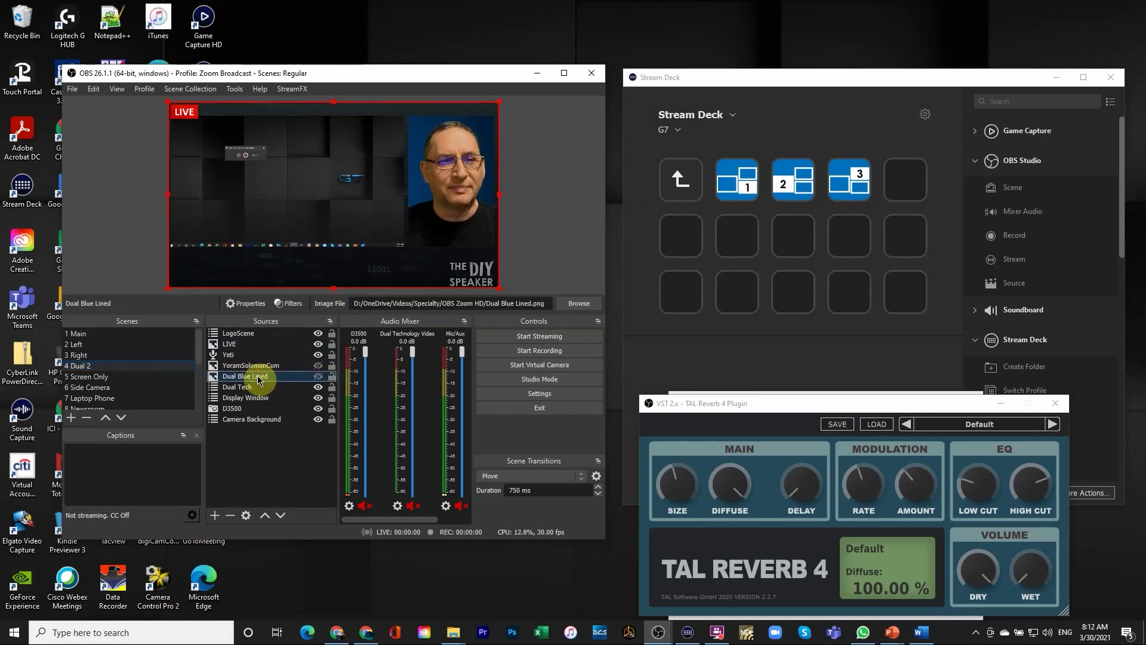
pyautogui.click(319, 377)
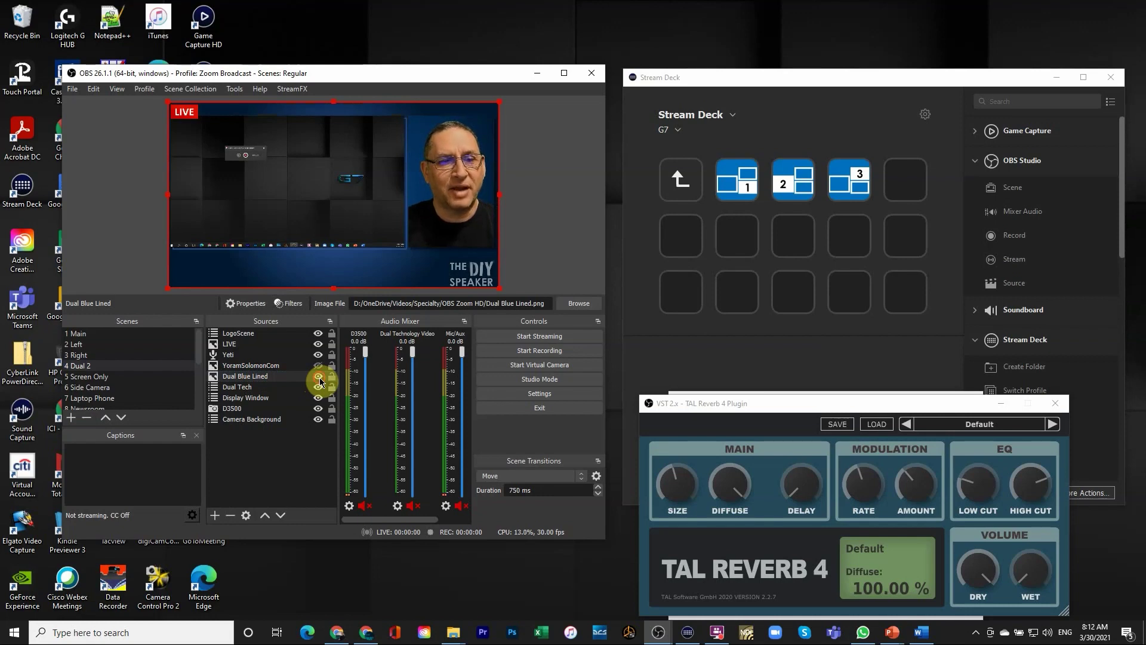
pyautogui.click(319, 377)
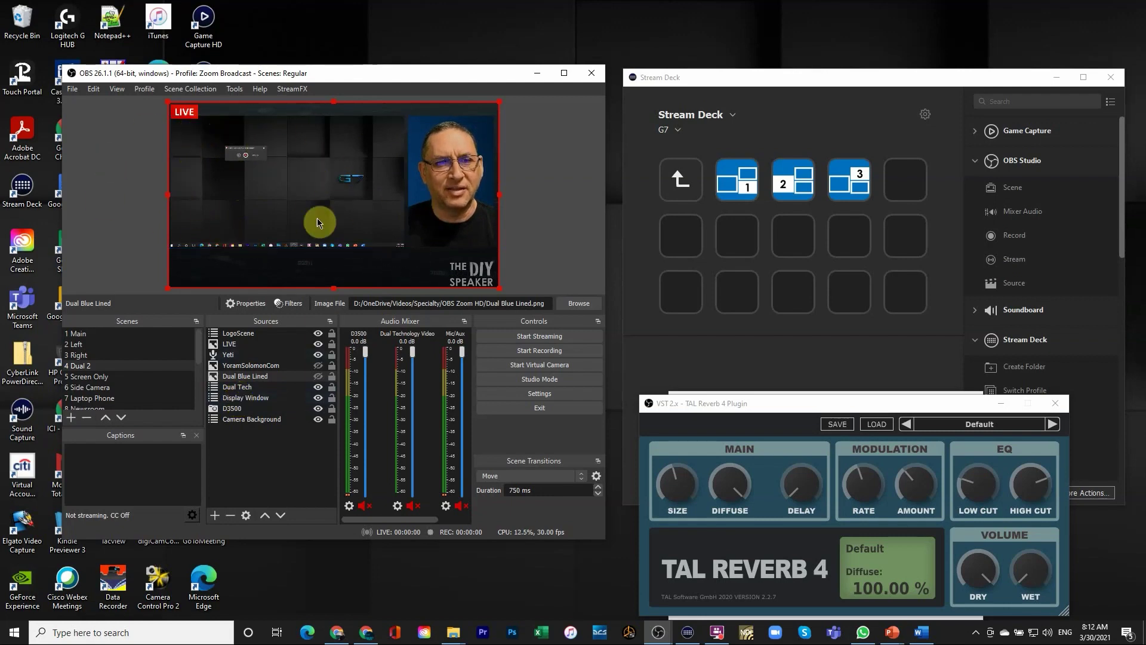
# Step: Highlight the Display Window, D3500 and Camera Background sources one by one to see their placement in 4 Dual 2
pyautogui.click(235, 396)
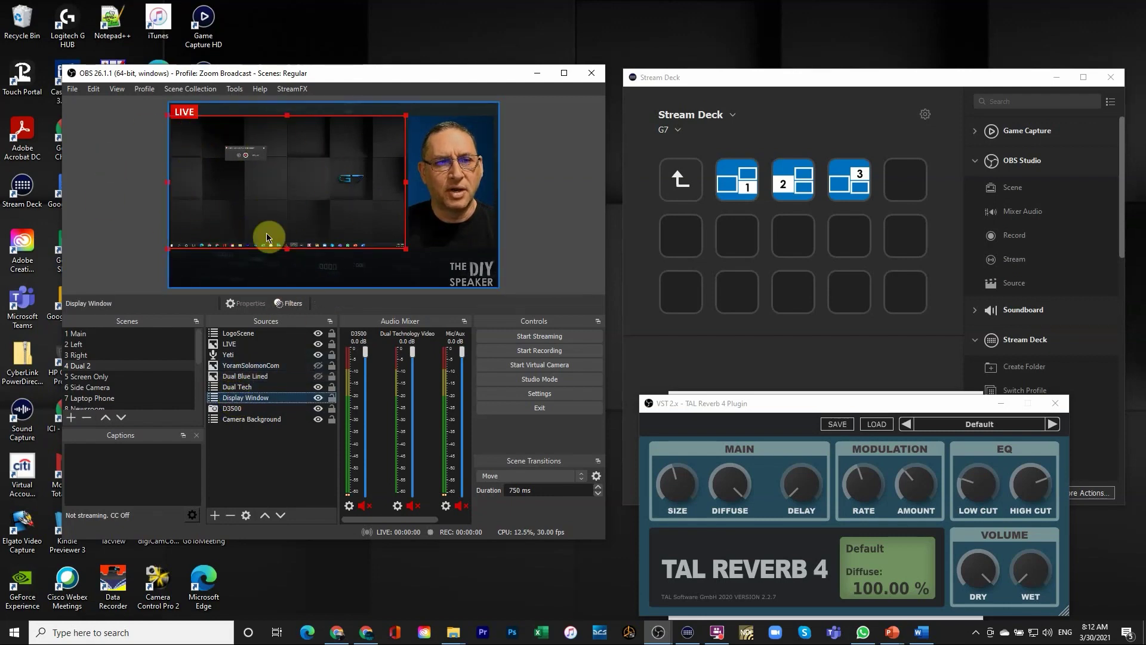
pyautogui.click(233, 410)
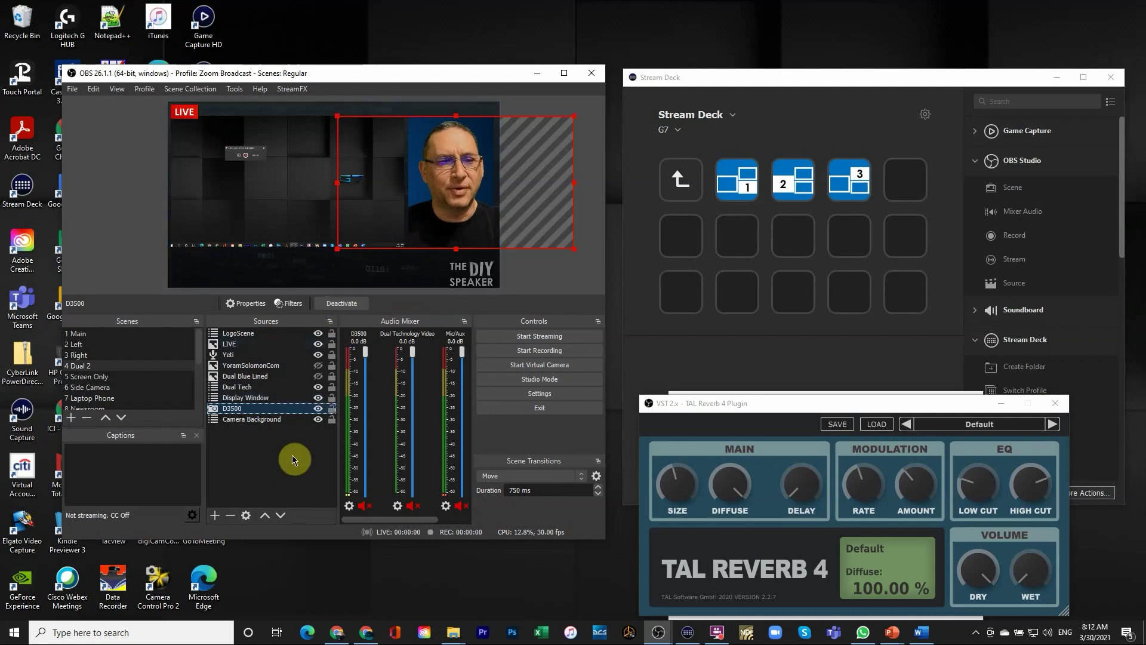
pyautogui.click(263, 420)
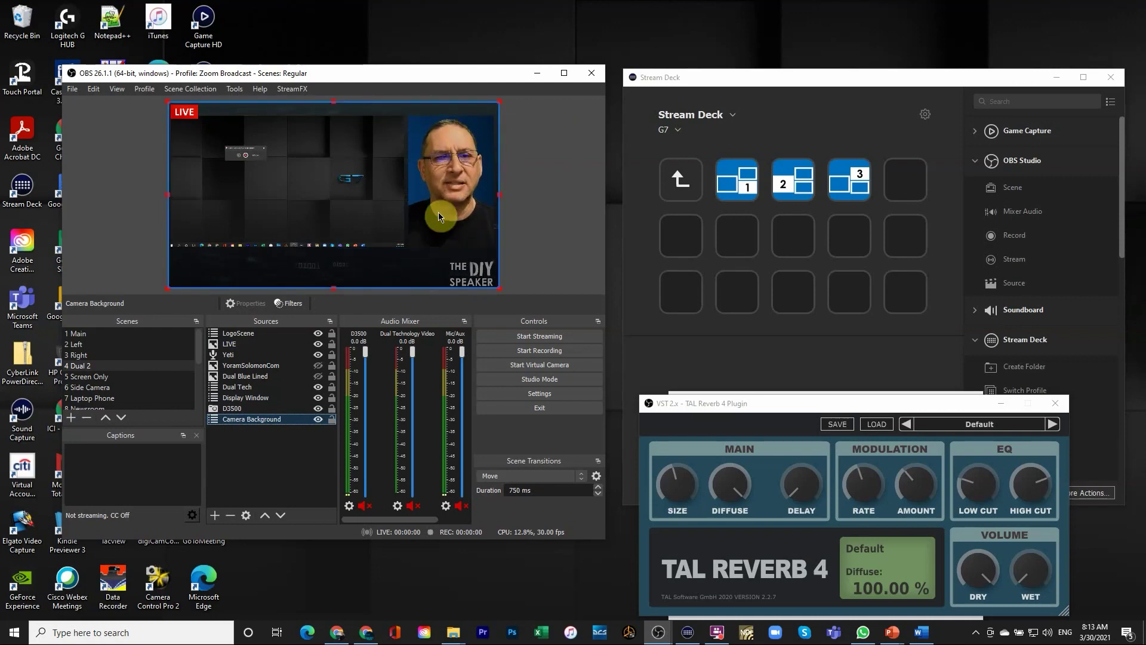
# Step: Open the 5 Screen Only scene and highlight its Display Window source in the preview
pyautogui.click(95, 387)
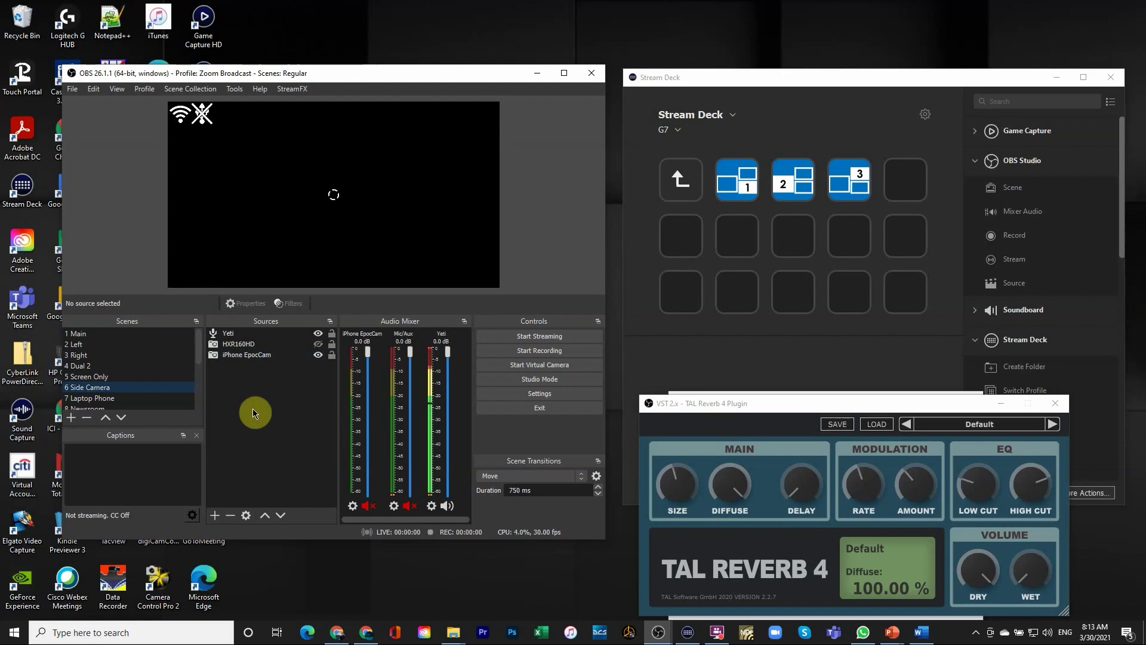
pyautogui.click(104, 378)
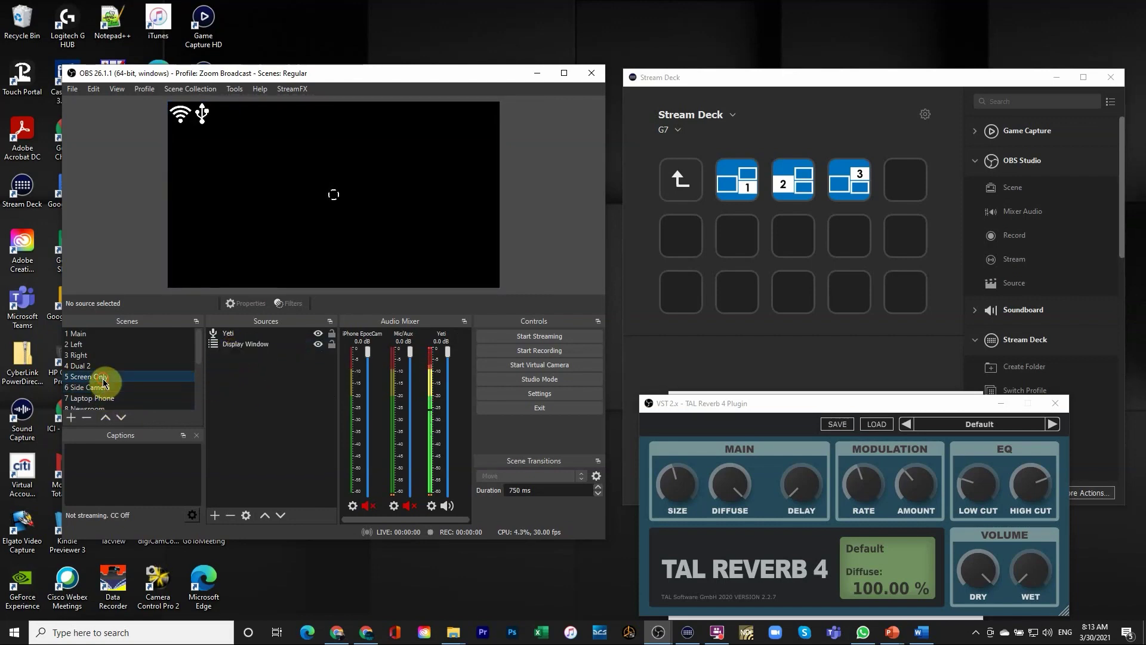
pyautogui.click(266, 346)
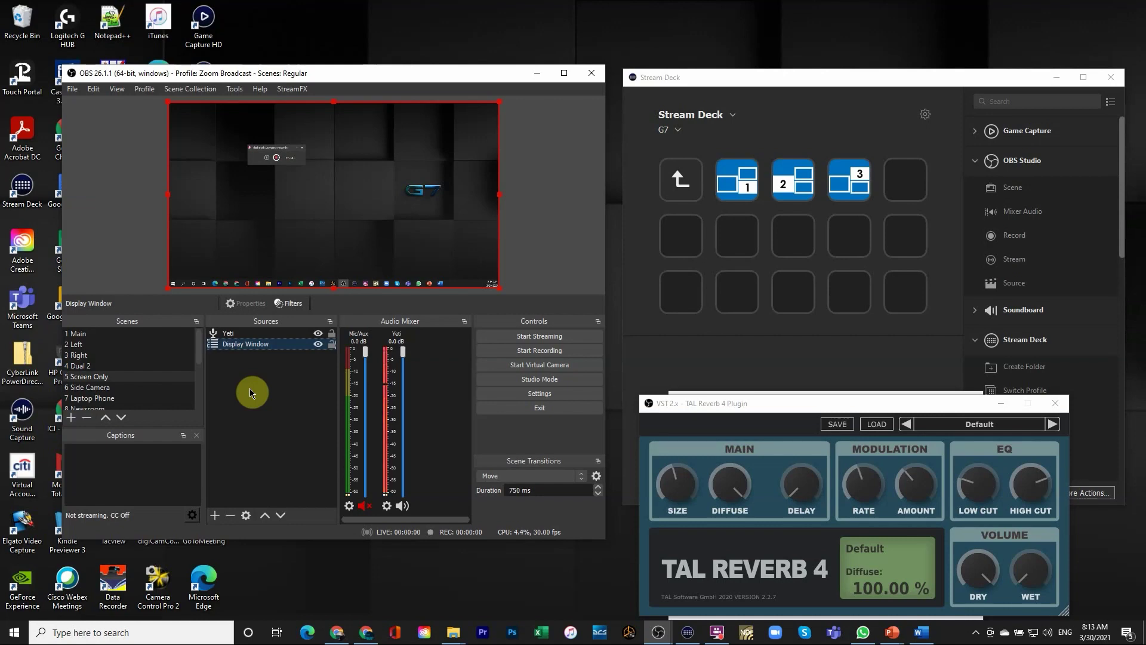
# Step: View the camera sources of the 6 Side Camera scene, then open the 7 Laptop Phone scene
pyautogui.click(103, 388)
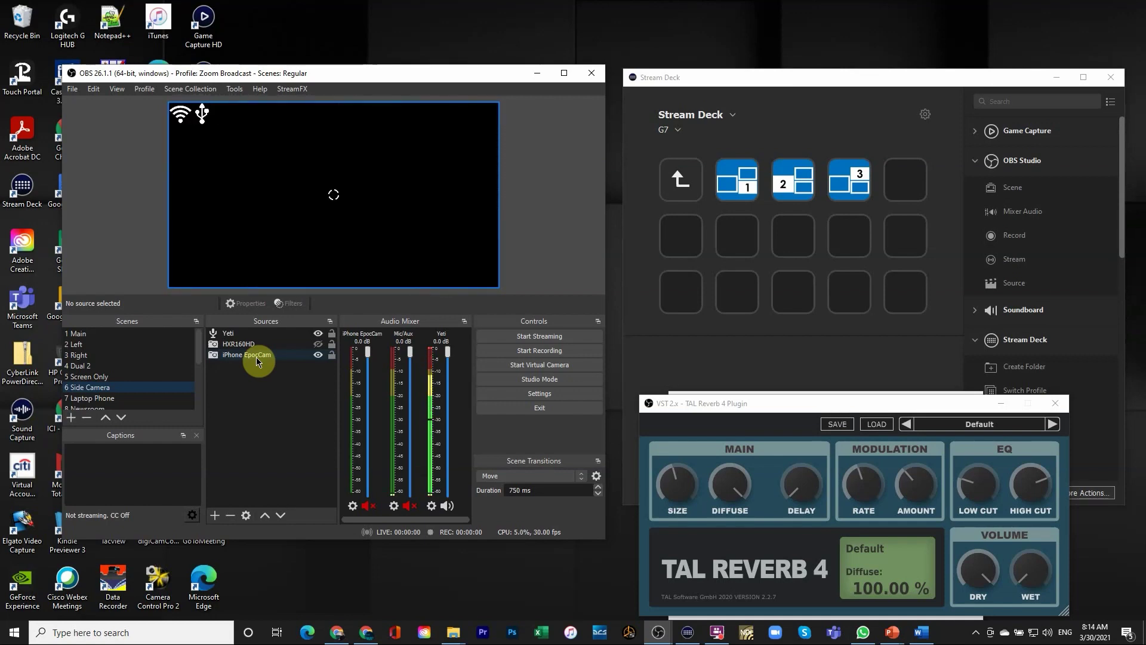
pyautogui.click(105, 398)
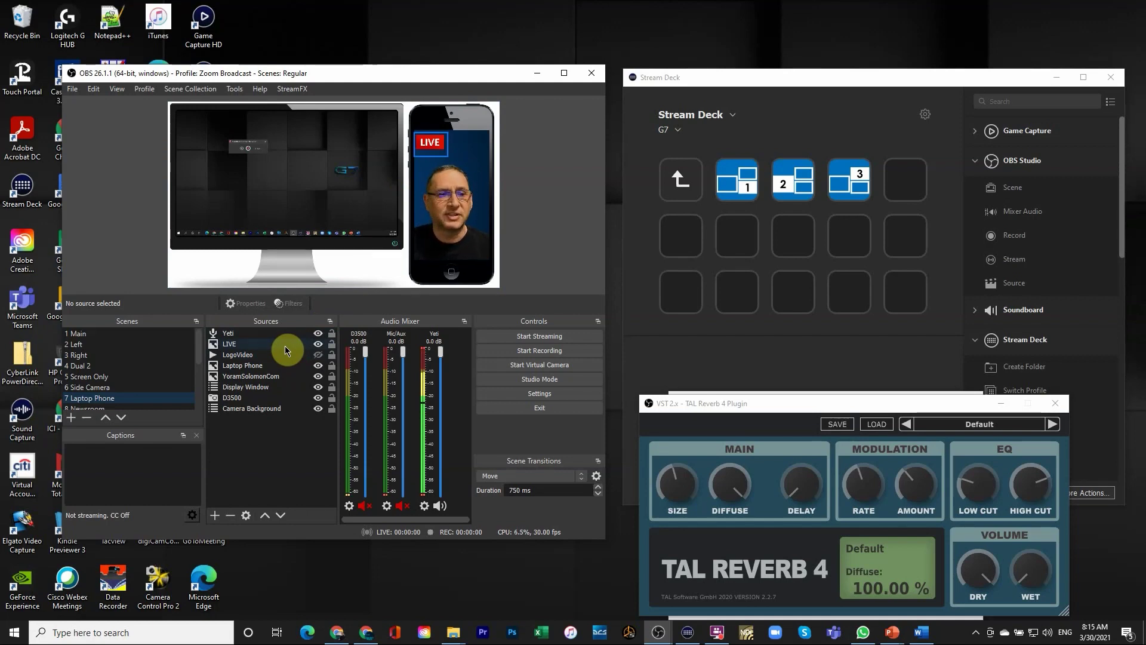
pyautogui.click(247, 355)
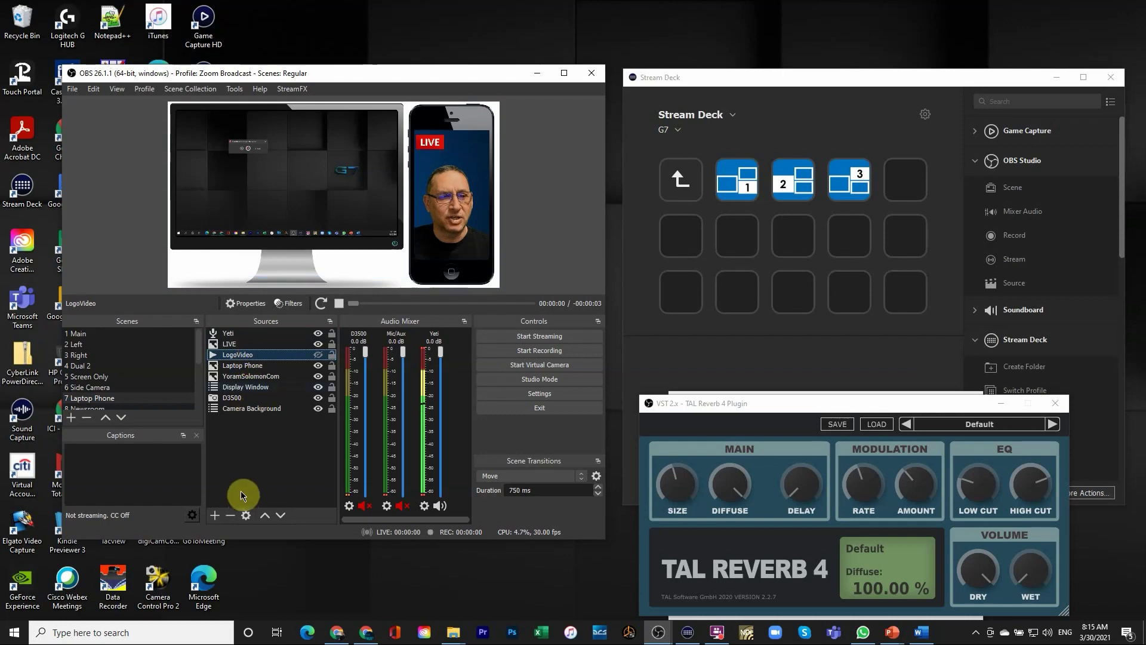
pyautogui.click(231, 517)
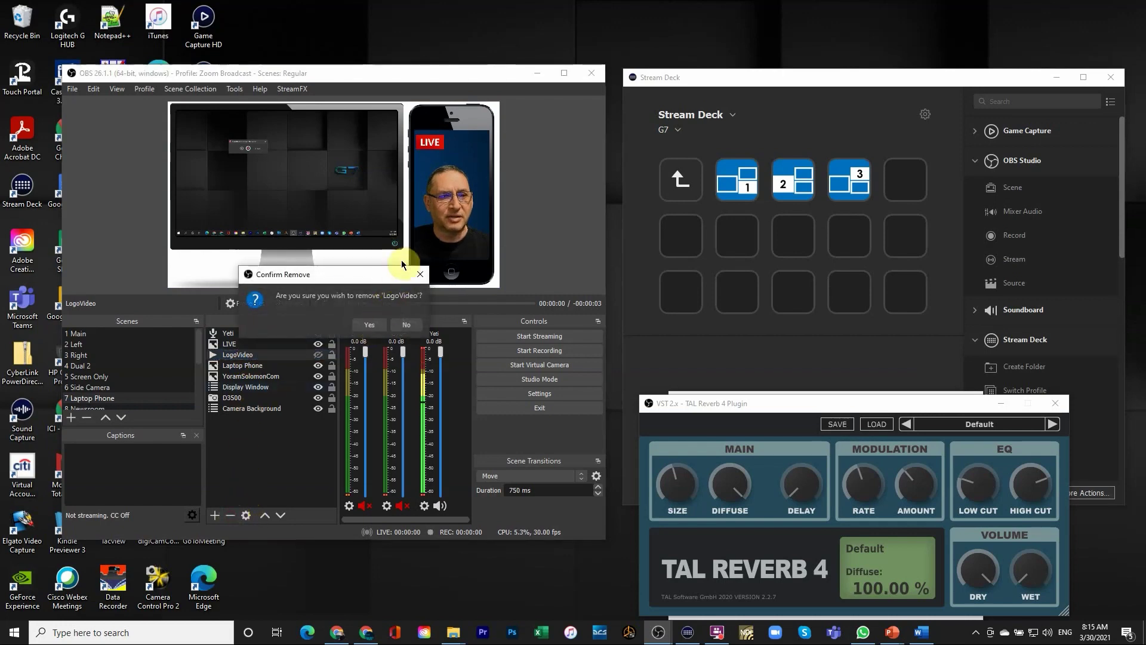
pyautogui.click(405, 326)
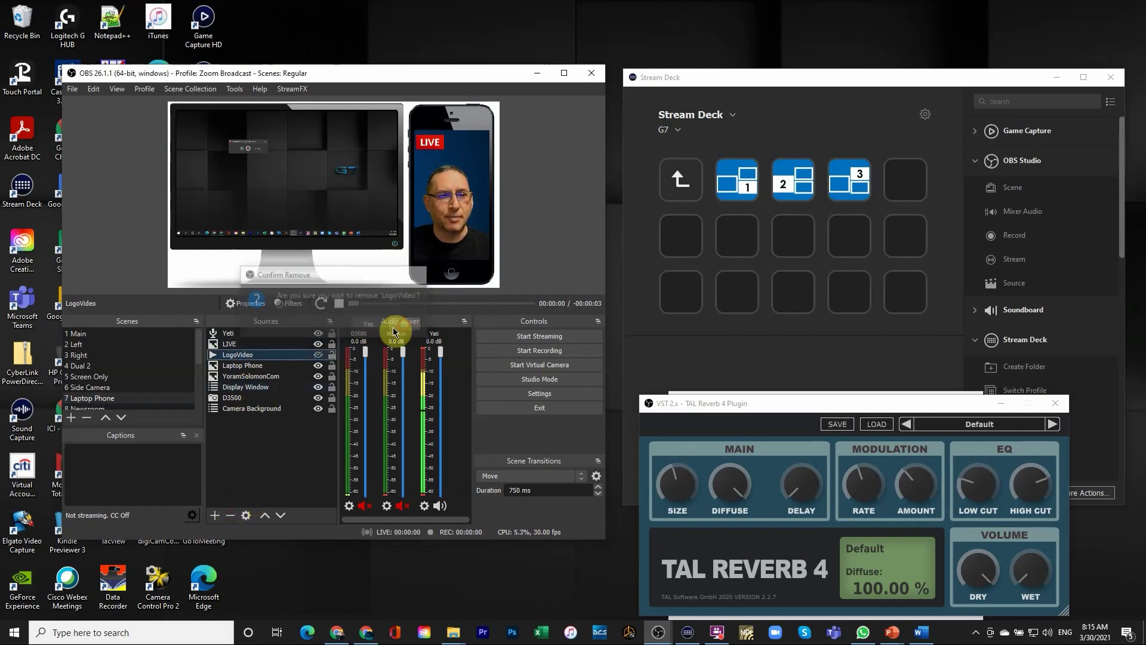
# Step: Toggle the LogoVideo source in 7 Laptop Phone and highlight where Display Window and D3500 sit in the layout
pyautogui.click(318, 357)
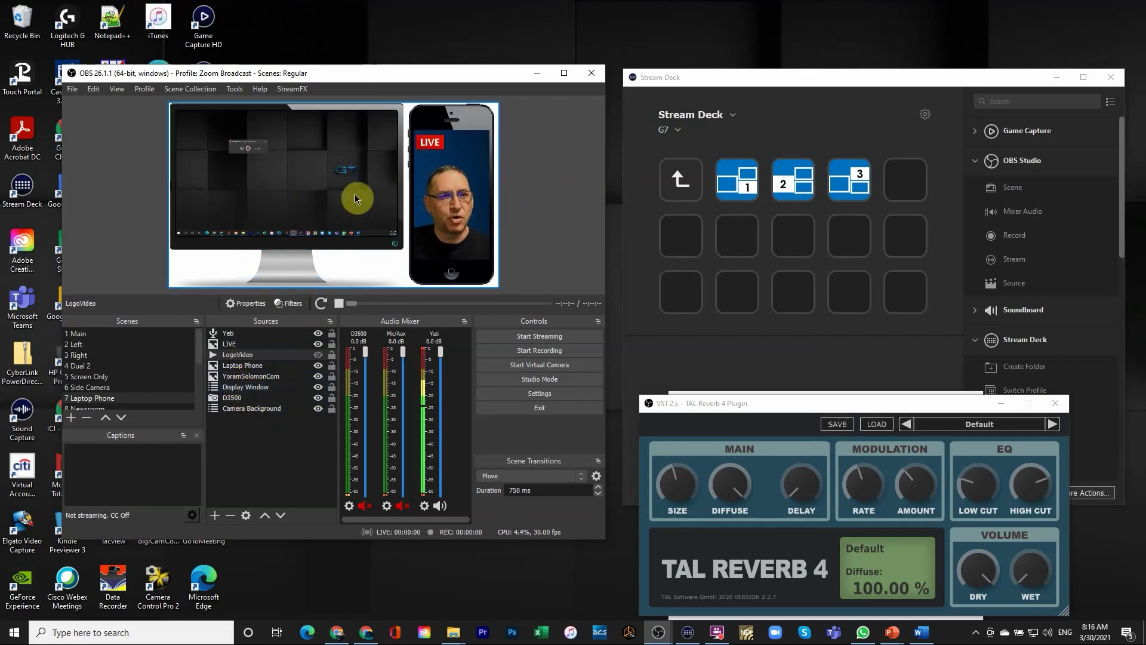
pyautogui.click(255, 391)
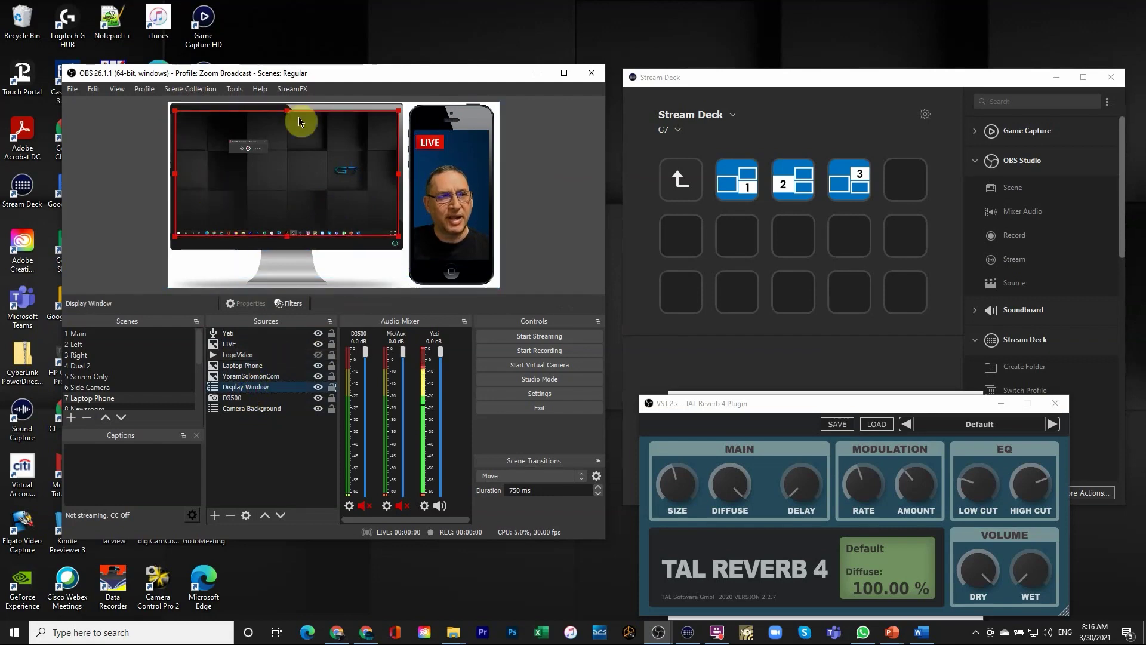
pyautogui.click(234, 397)
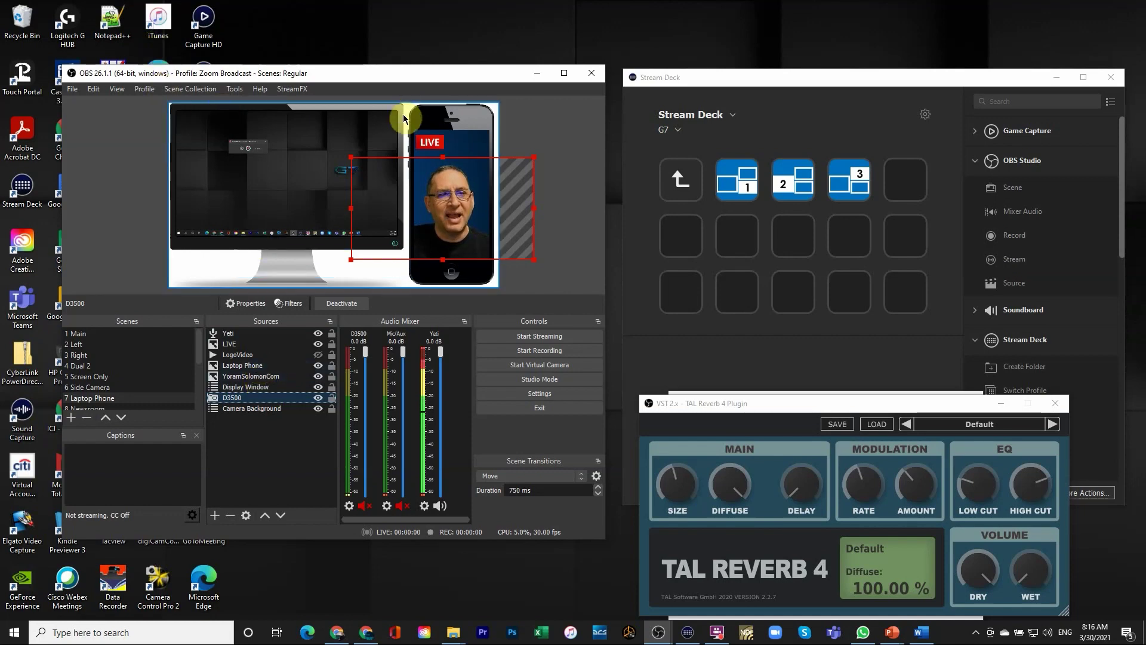
# Step: Inspect the Chroma Key filter on the Laptop Phone image, turning it off and on again to see the green areas
pyautogui.click(250, 365)
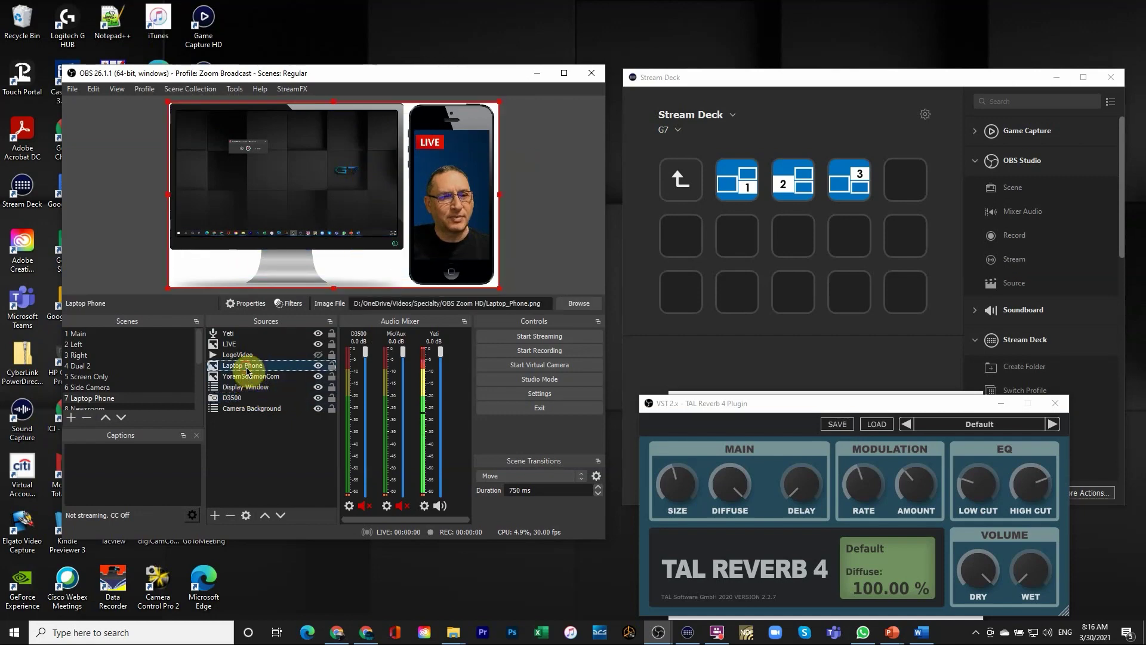
pyautogui.click(290, 303)
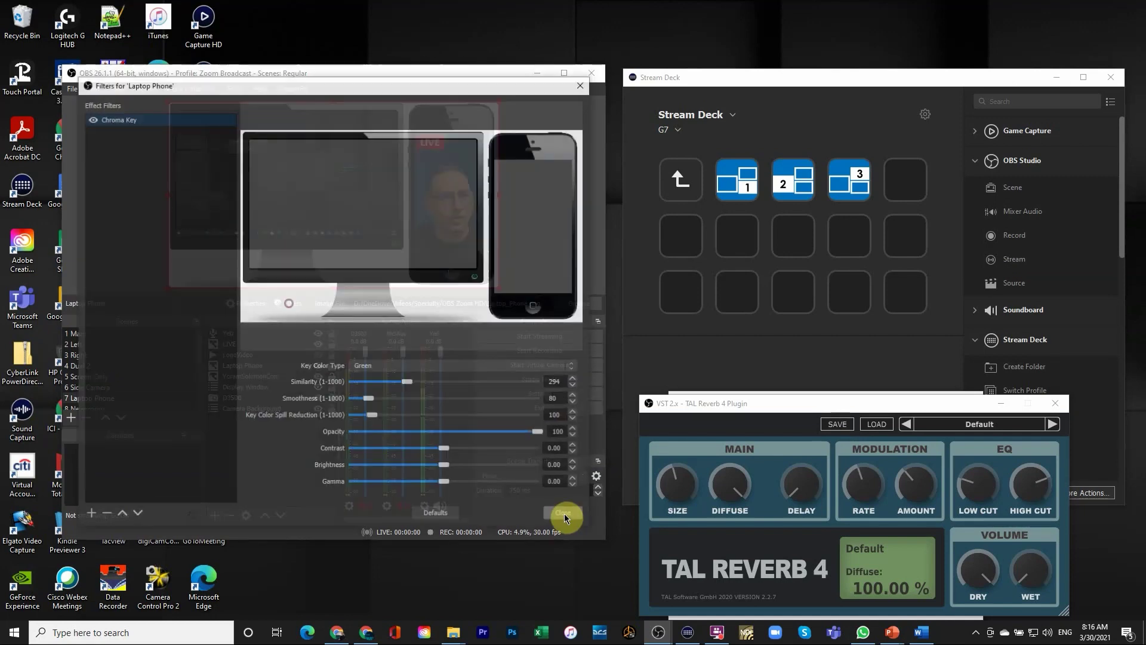
pyautogui.click(92, 119)
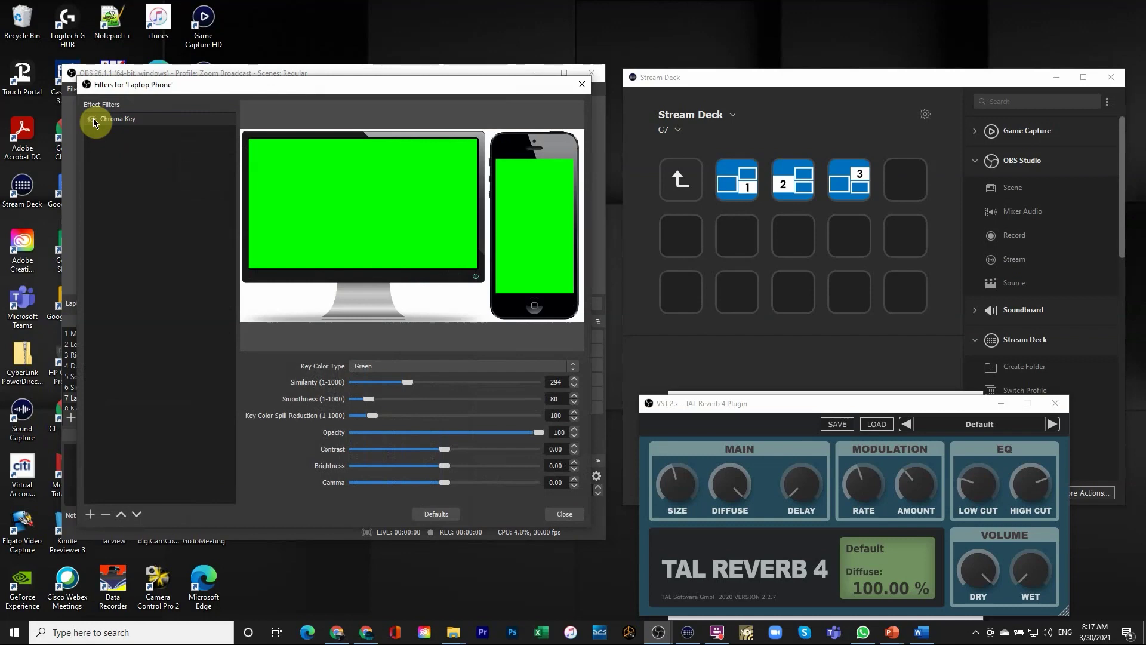
pyautogui.click(93, 119)
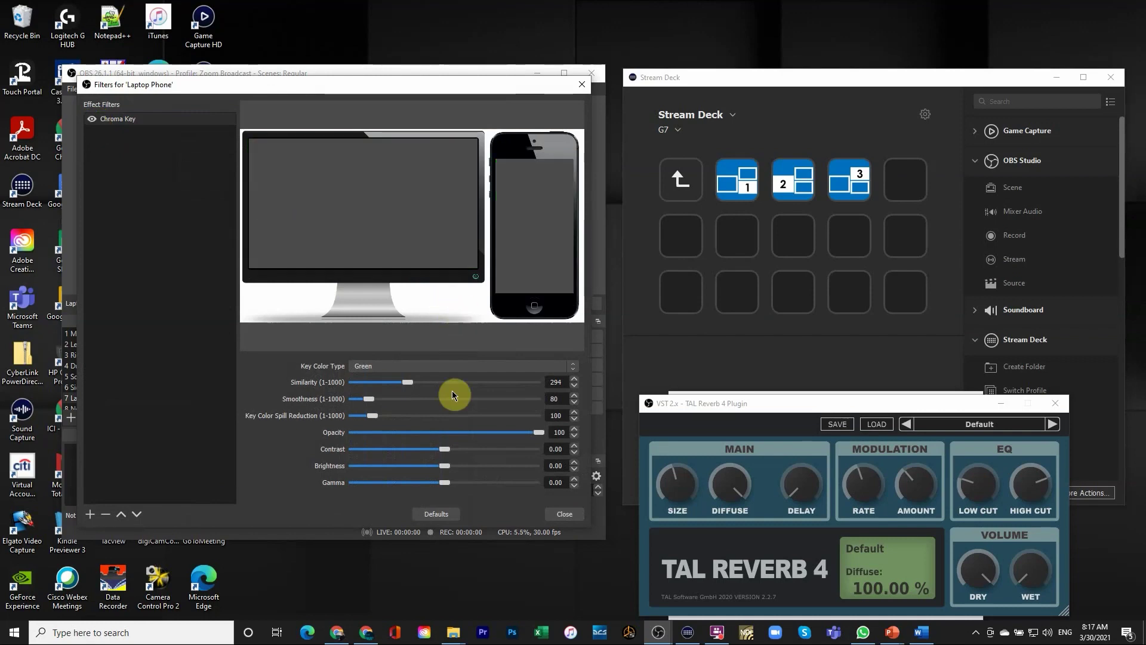
pyautogui.click(565, 514)
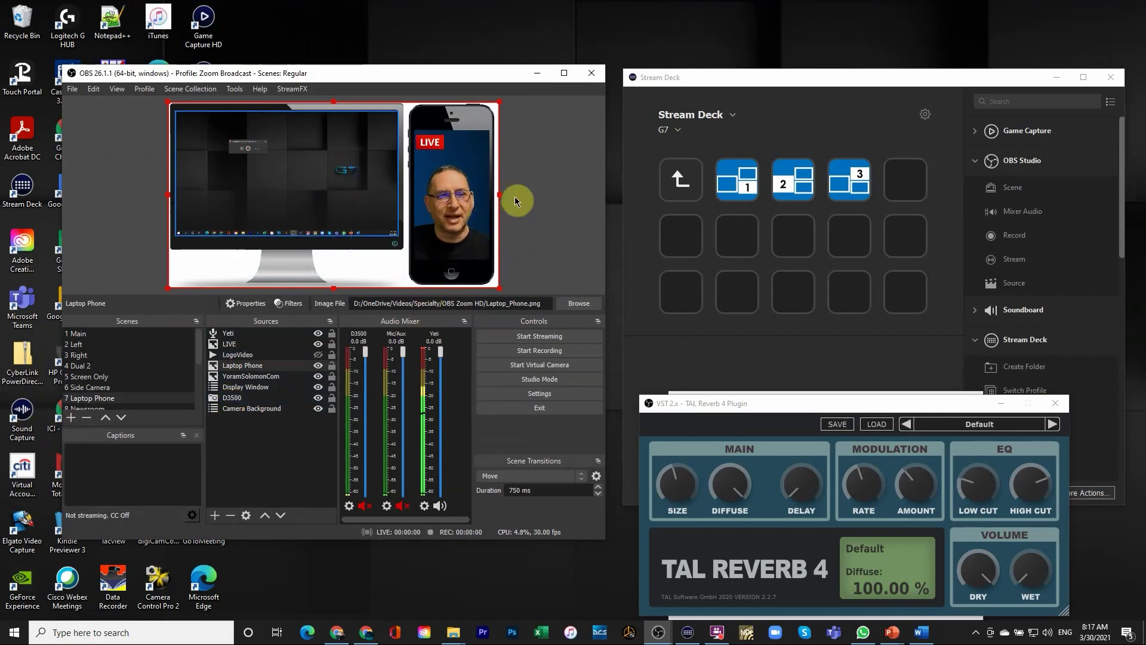
# Step: Highlight the Camera Background source in 7 Laptop Phone, then open the 8 Newsroom scene
pyautogui.click(252, 411)
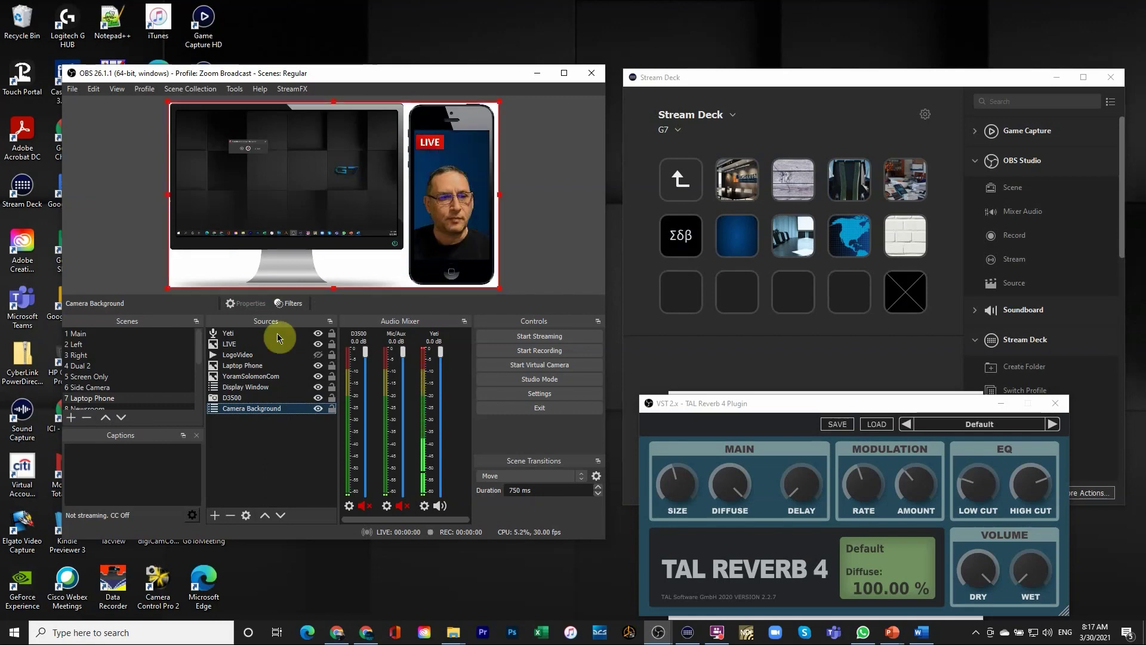
pyautogui.scroll(-1, 89, 377)
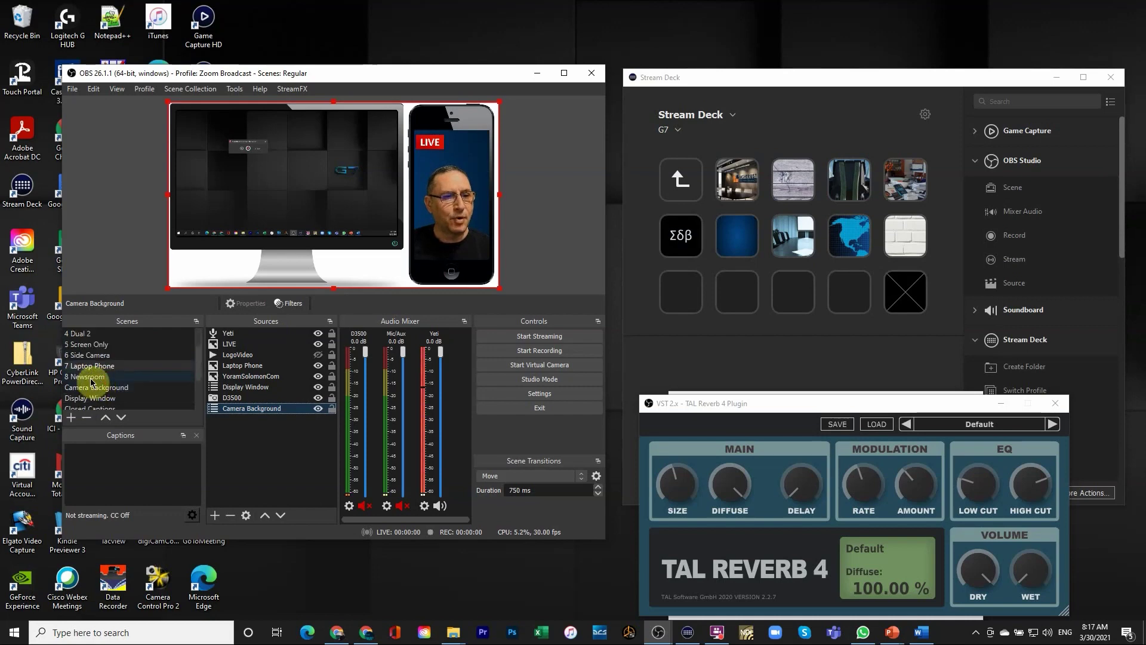
pyautogui.click(92, 378)
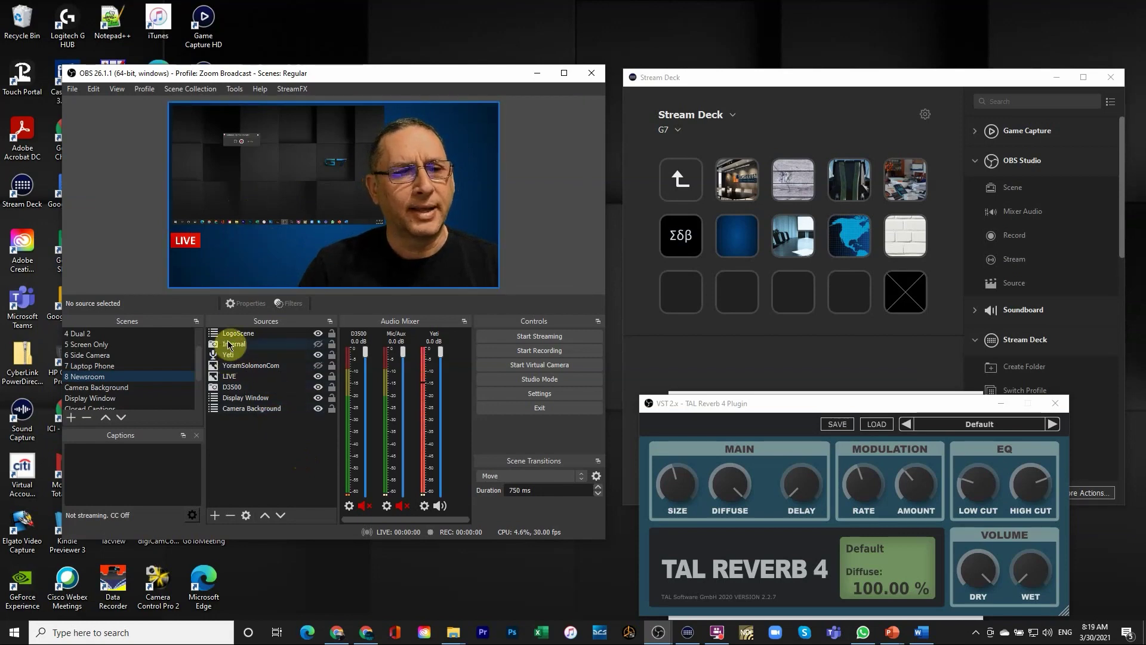
# Step: Highlight the Camera Background, Display Window, D3500 and LIVE sources one by one in the 8 Newsroom scene
pyautogui.click(236, 409)
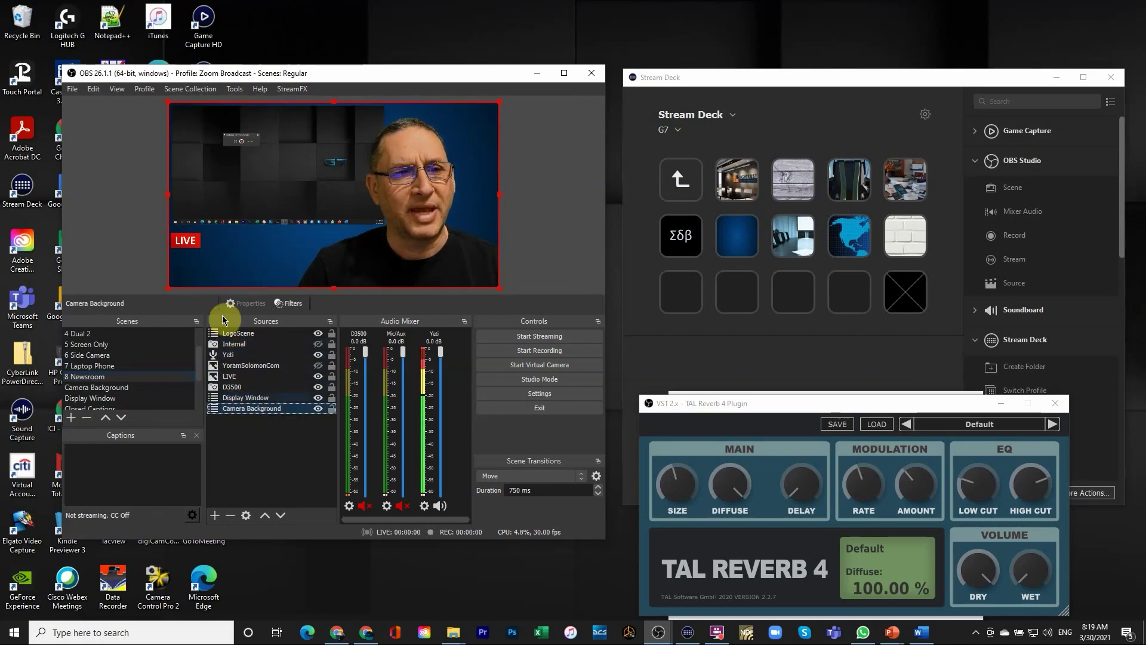
pyautogui.click(251, 398)
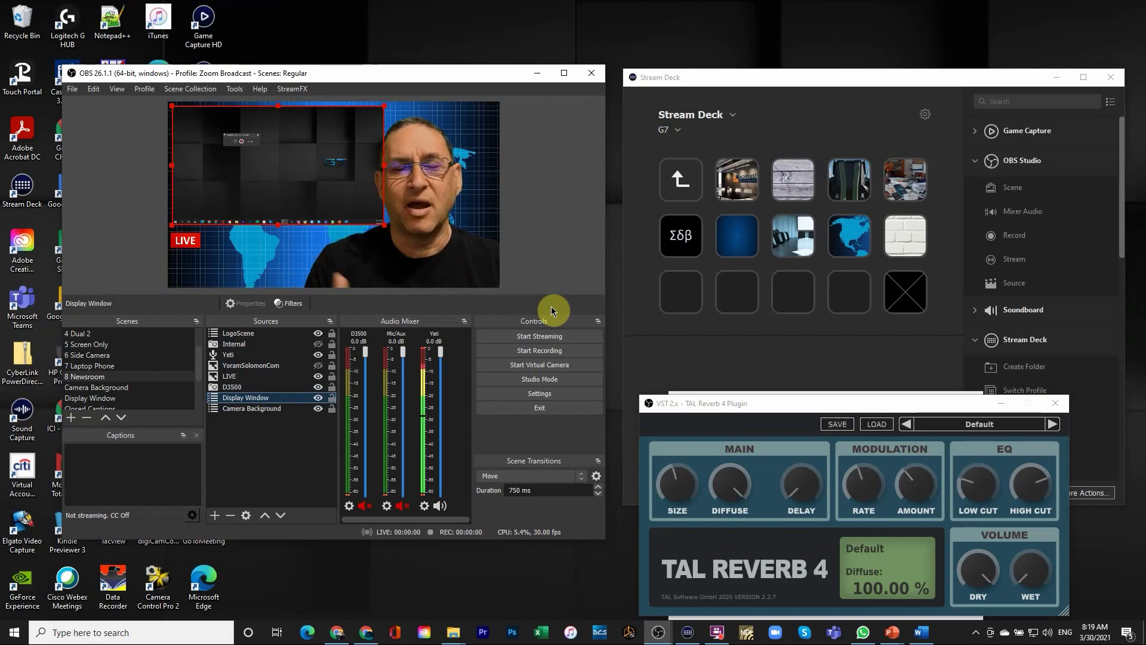
pyautogui.click(232, 386)
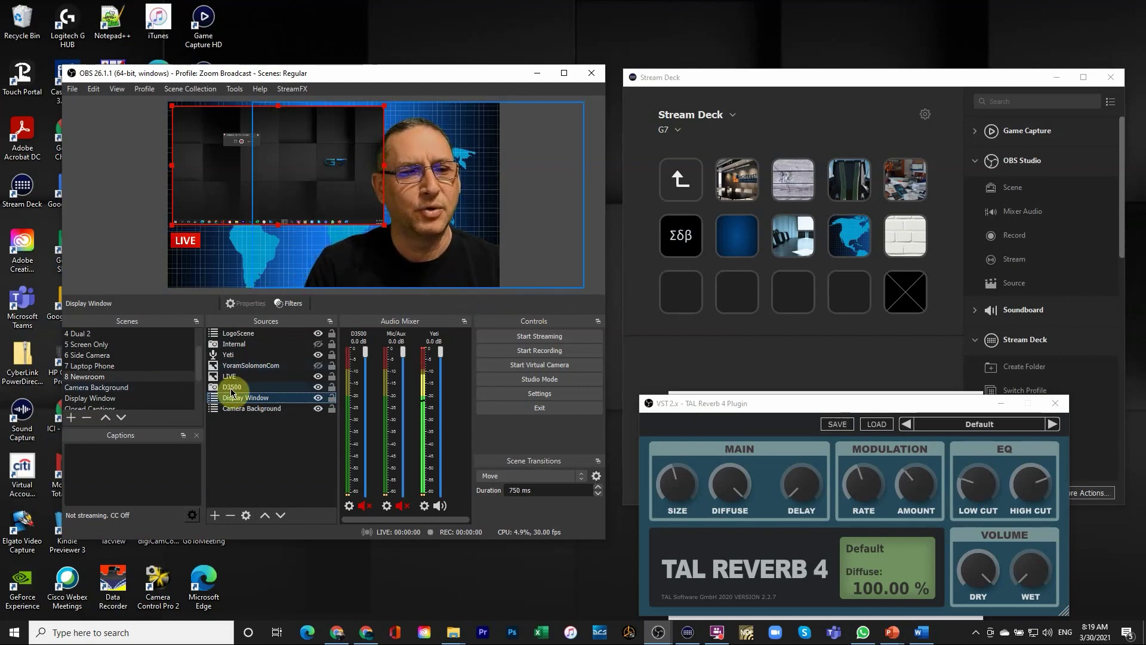
pyautogui.click(233, 377)
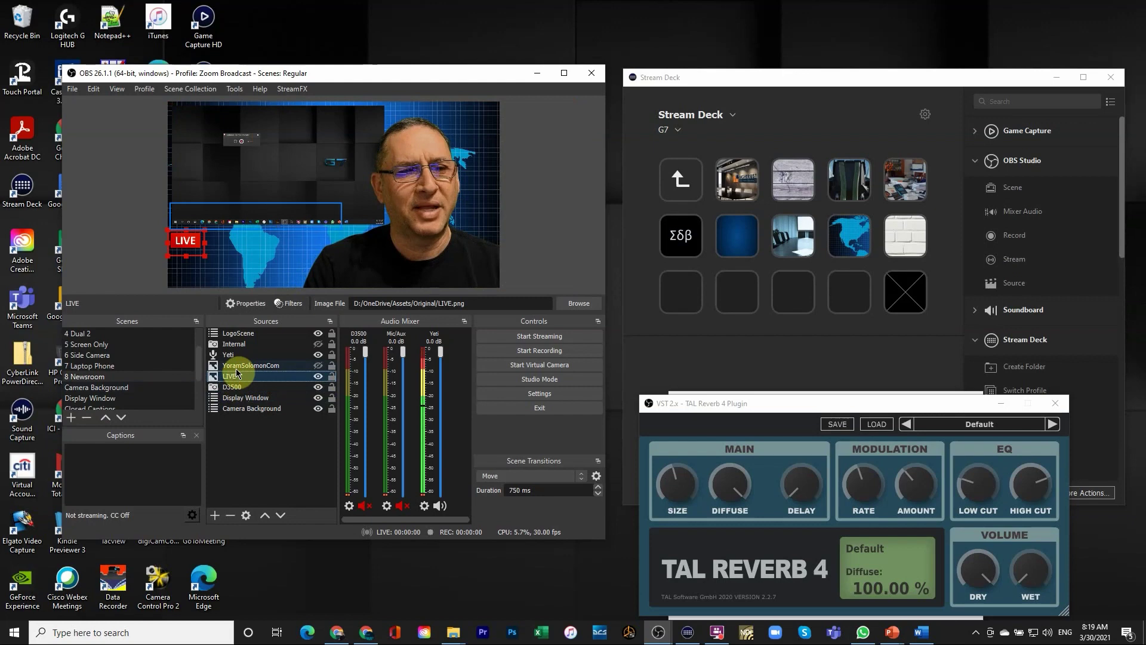
# Step: Preview the website address image and the Internal camera source in 8 Newsroom, hiding each one again
pyautogui.click(237, 366)
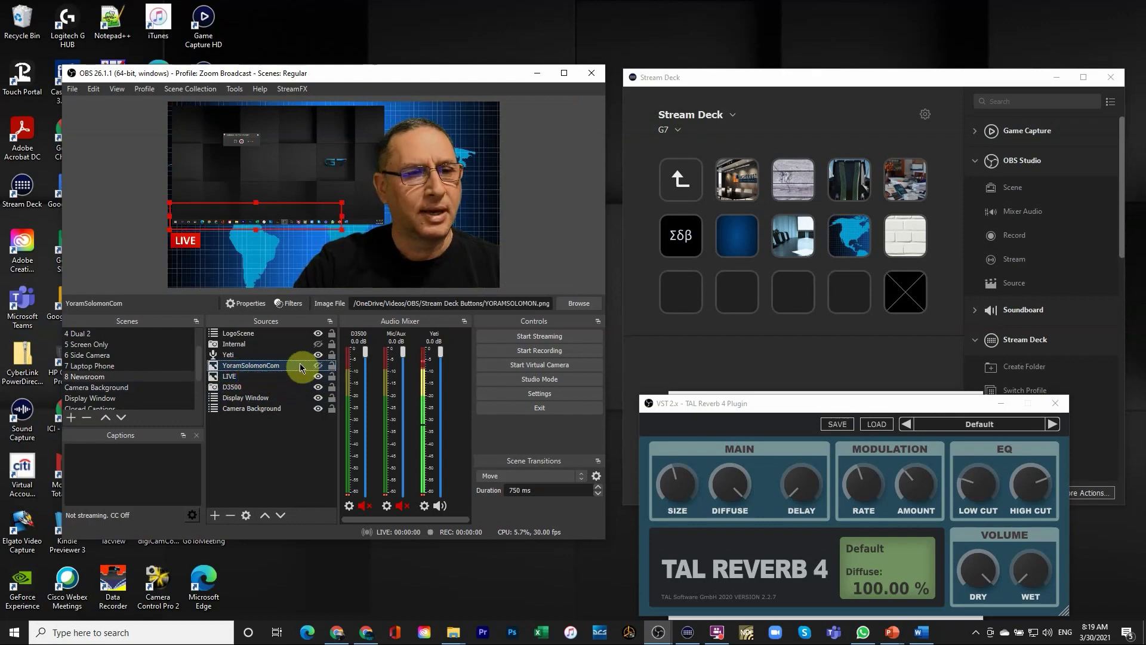
pyautogui.click(318, 366)
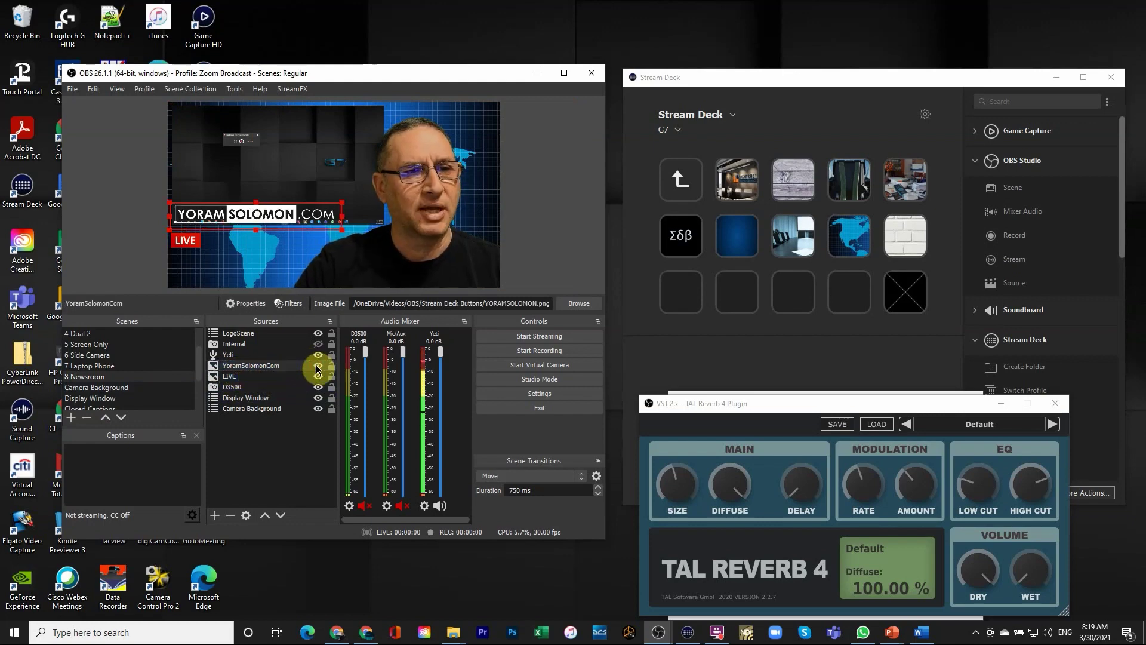
pyautogui.click(318, 365)
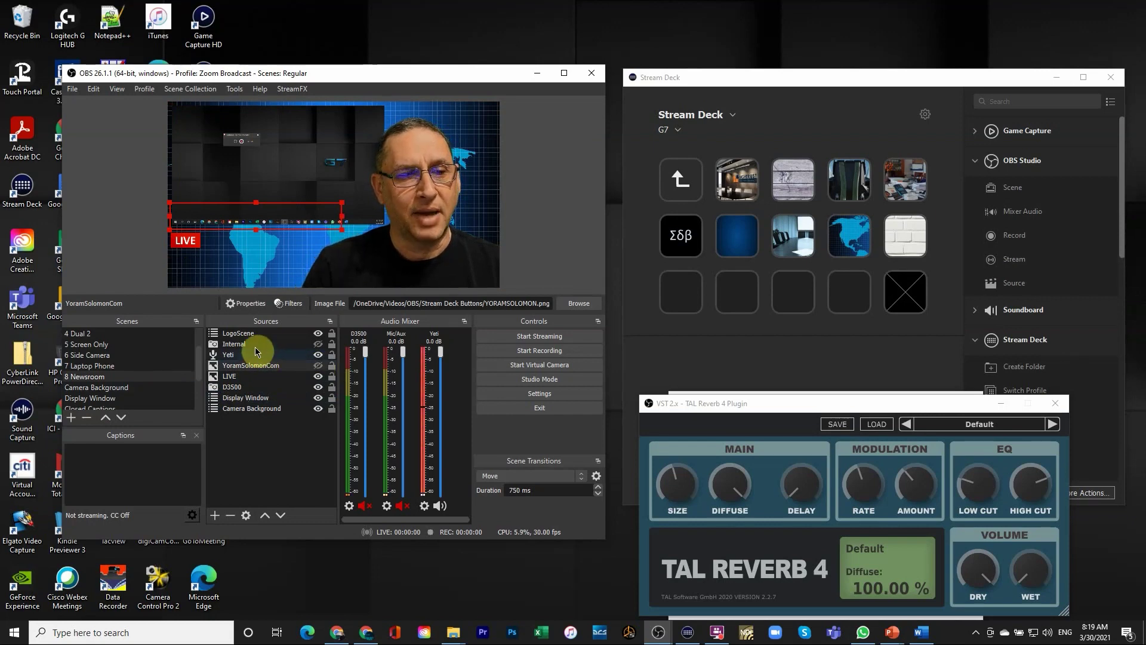
pyautogui.click(319, 346)
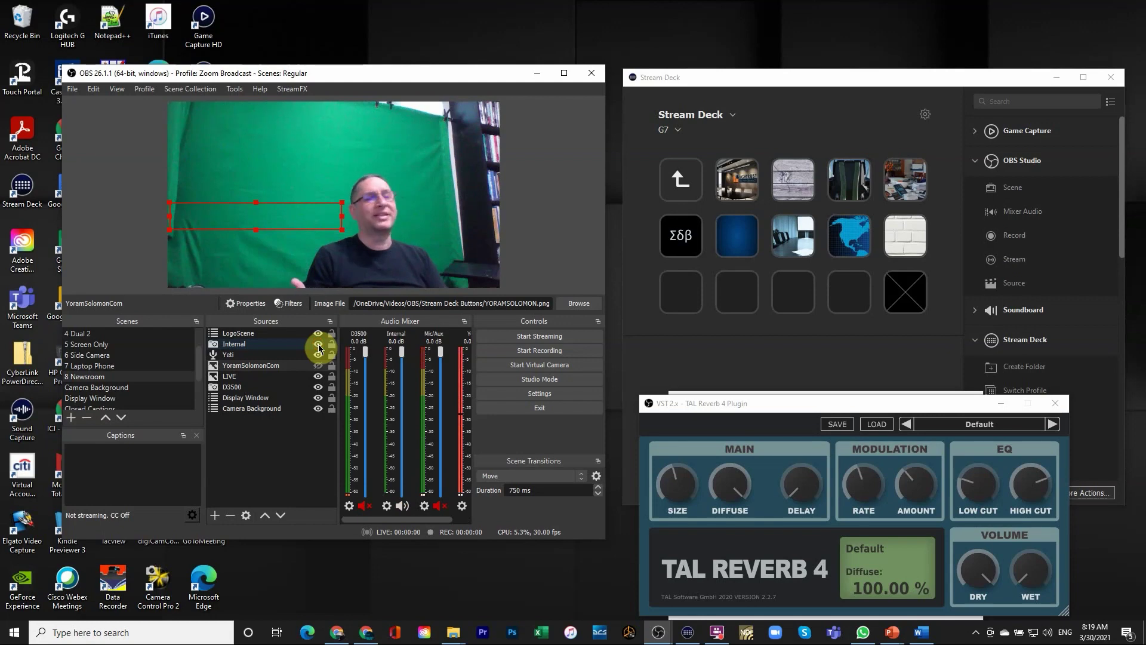
pyautogui.click(318, 346)
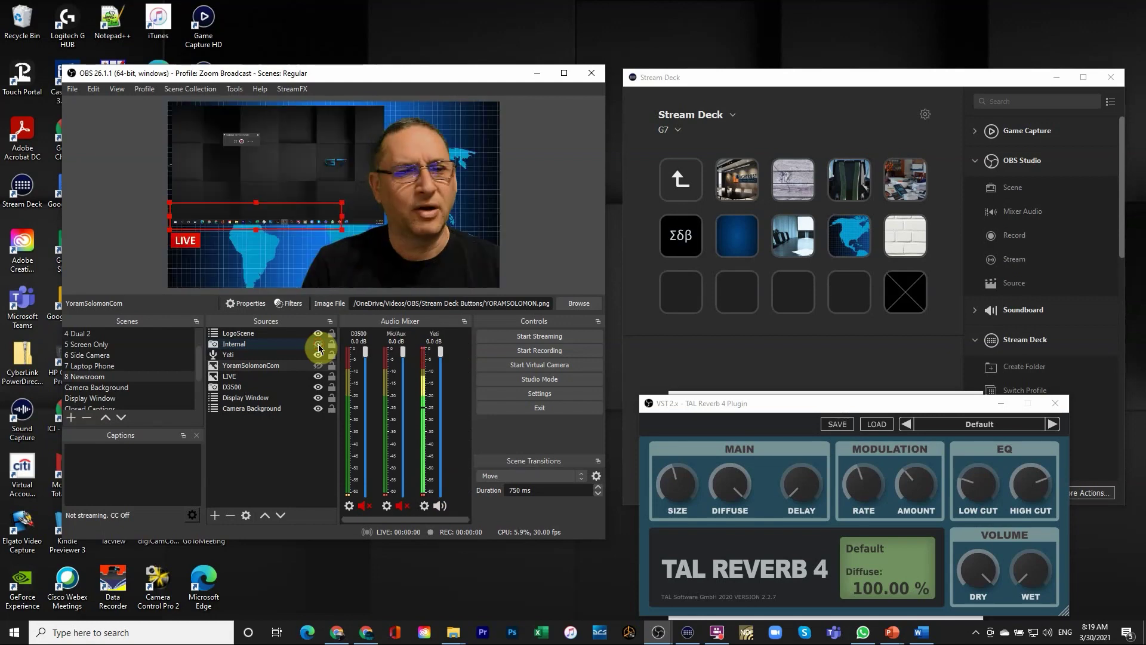
# Step: Highlight the LogoScene source in 8 Newsroom to see where the logo sits, then clear the selection
pyautogui.click(265, 335)
pyautogui.click(286, 239)
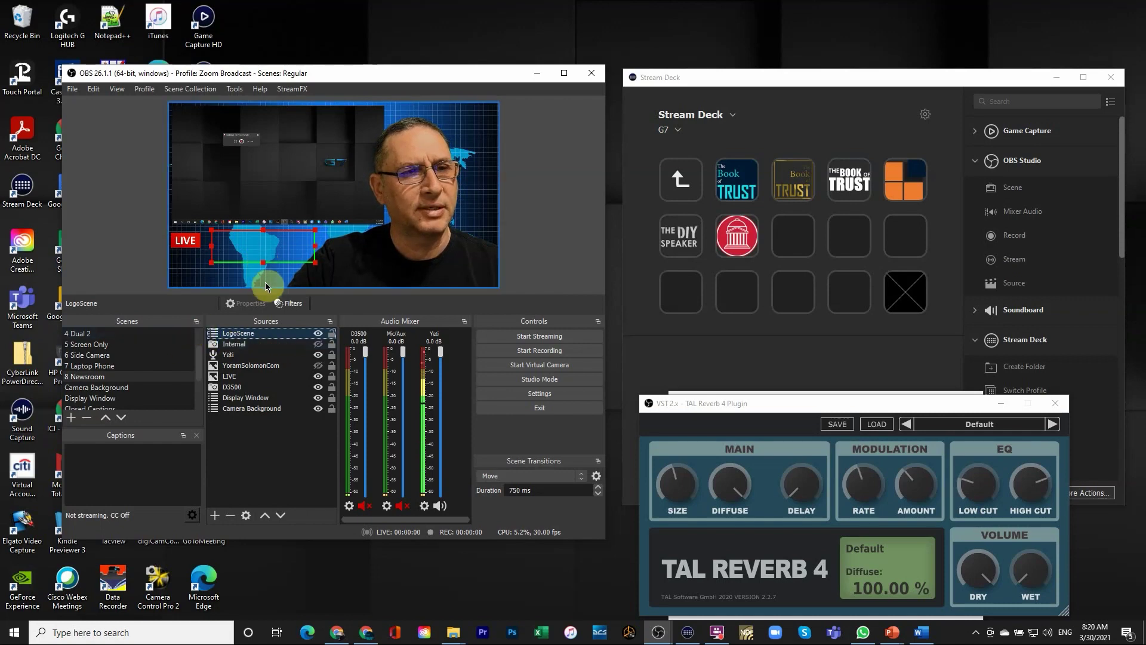
pyautogui.click(282, 435)
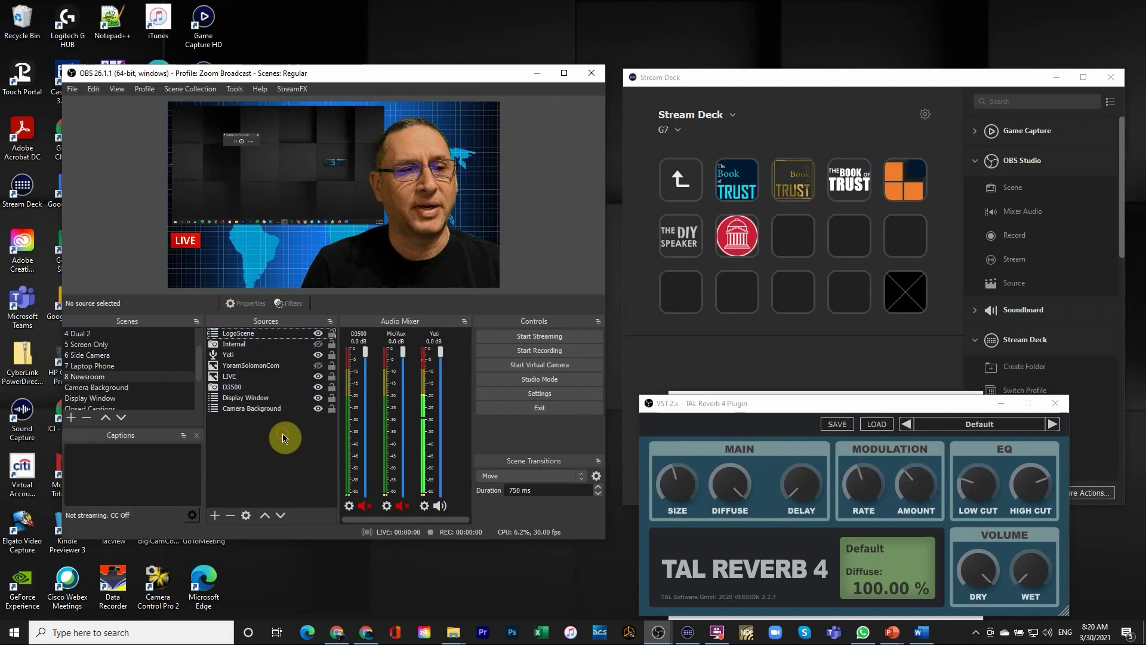